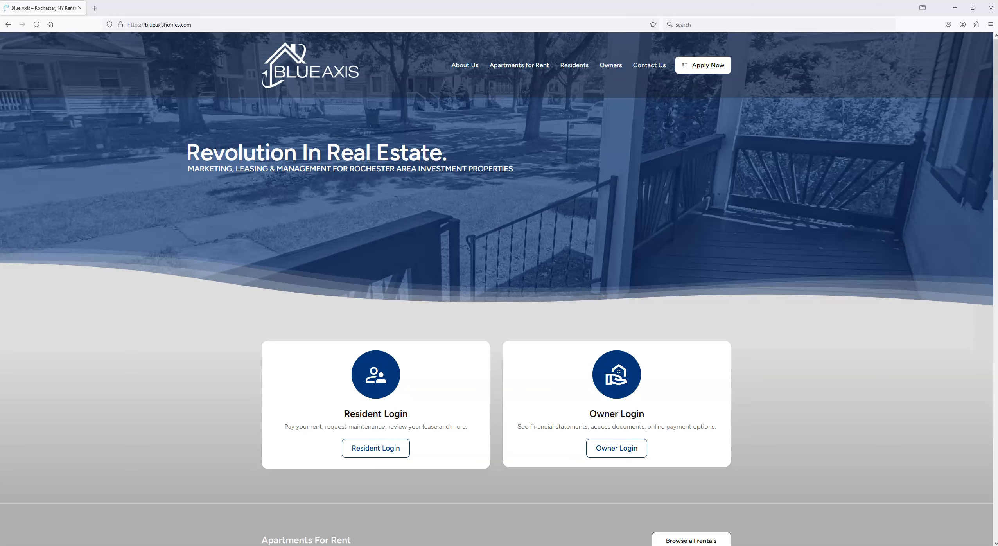
Step: Switch to the WordPress login page in Chrome and log in with the account's e-mail address and password
mouse_move(341, 545)
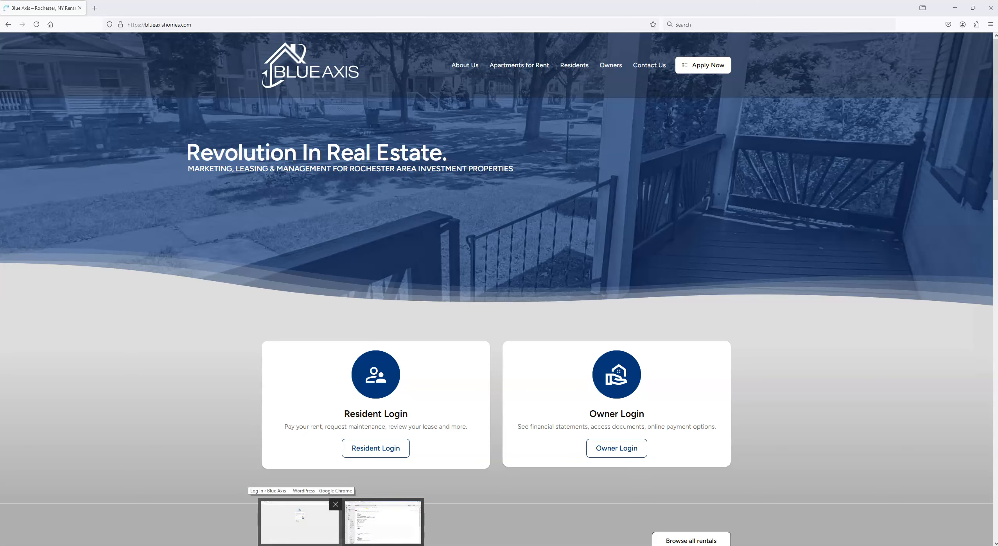
click(300, 522)
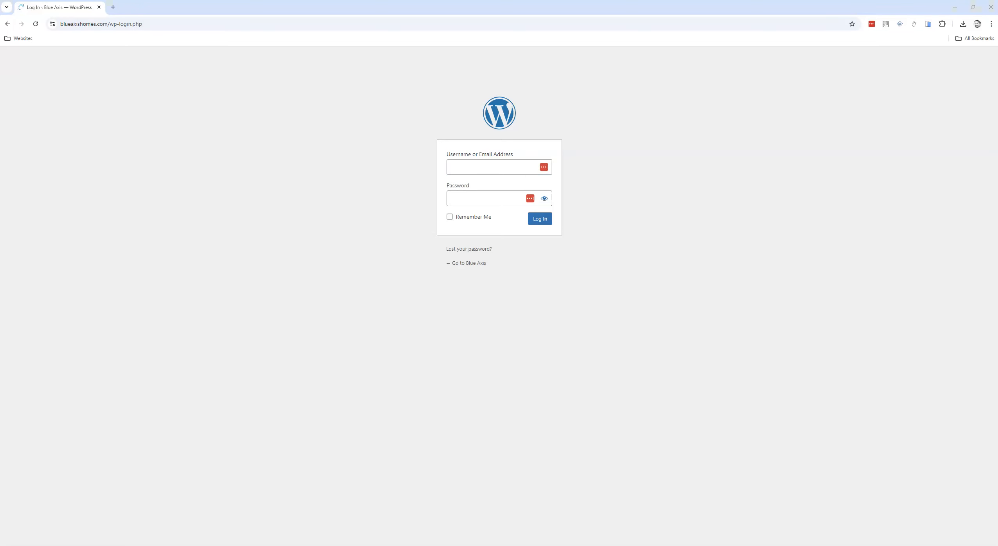
key(alt+Tab)
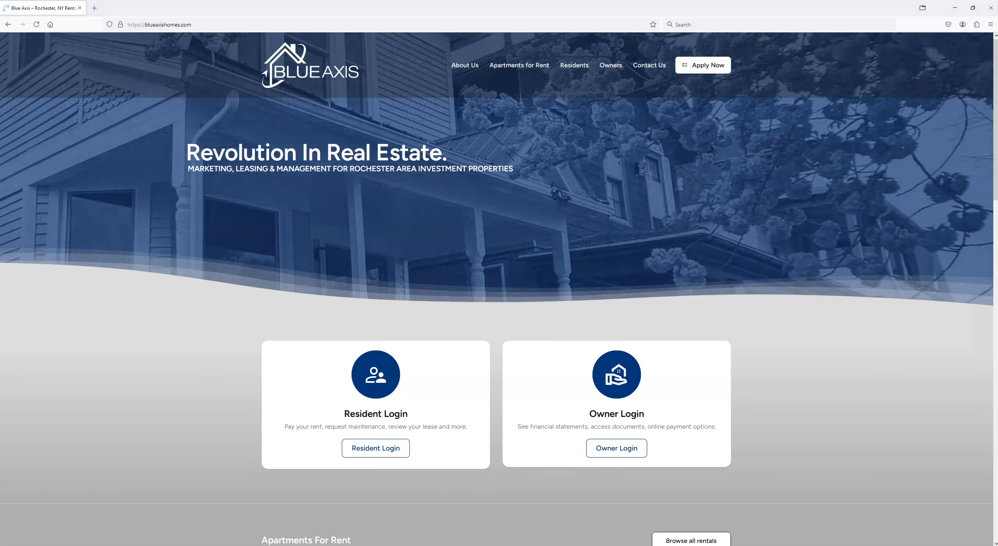
key(alt+Tab)
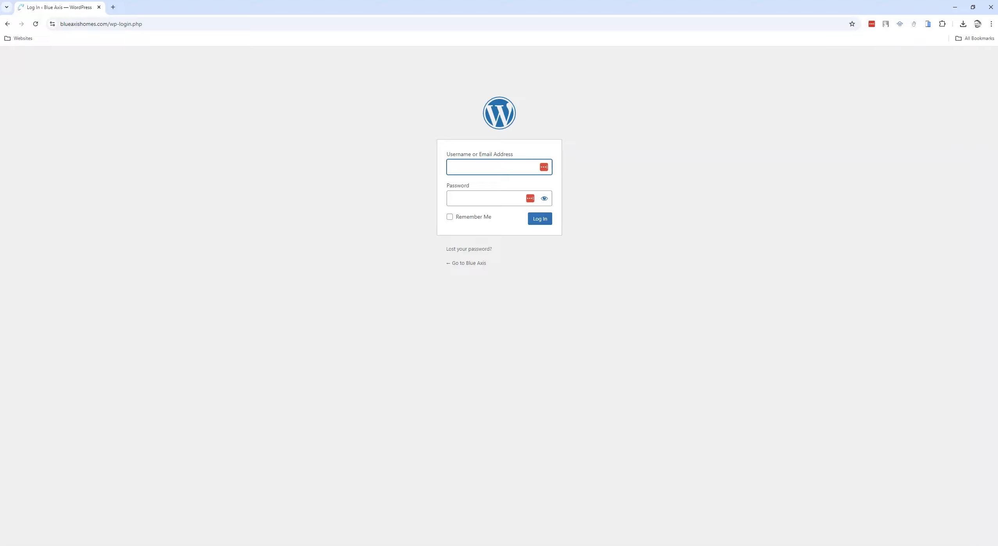
click(465, 165)
key(ctrl+v)
key(alt+Tab)
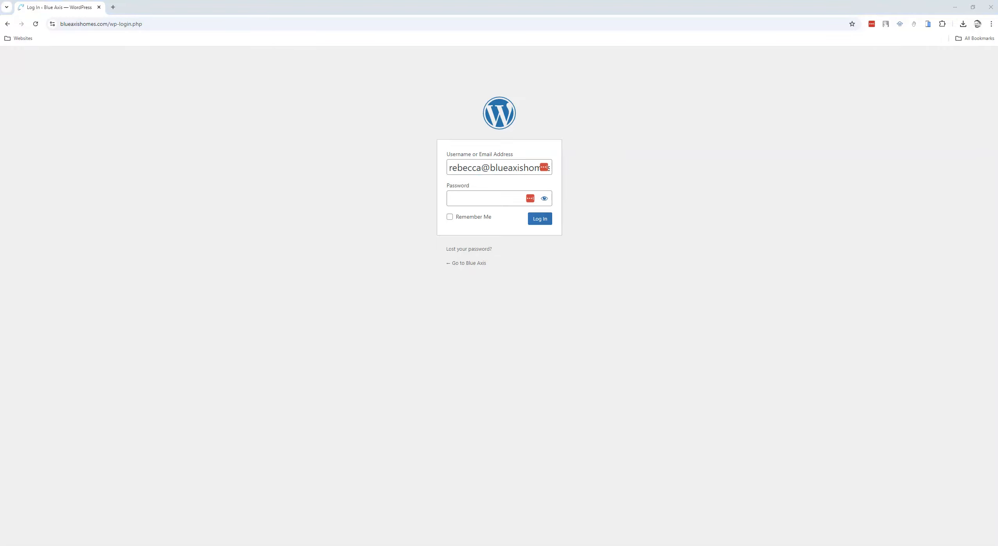
click(495, 197)
key(ctrl+v)
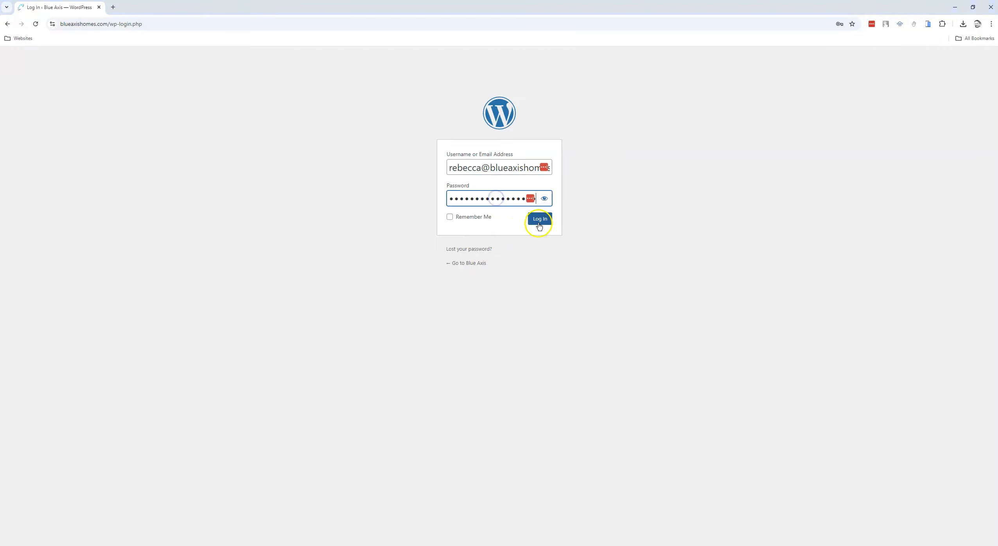
click(539, 225)
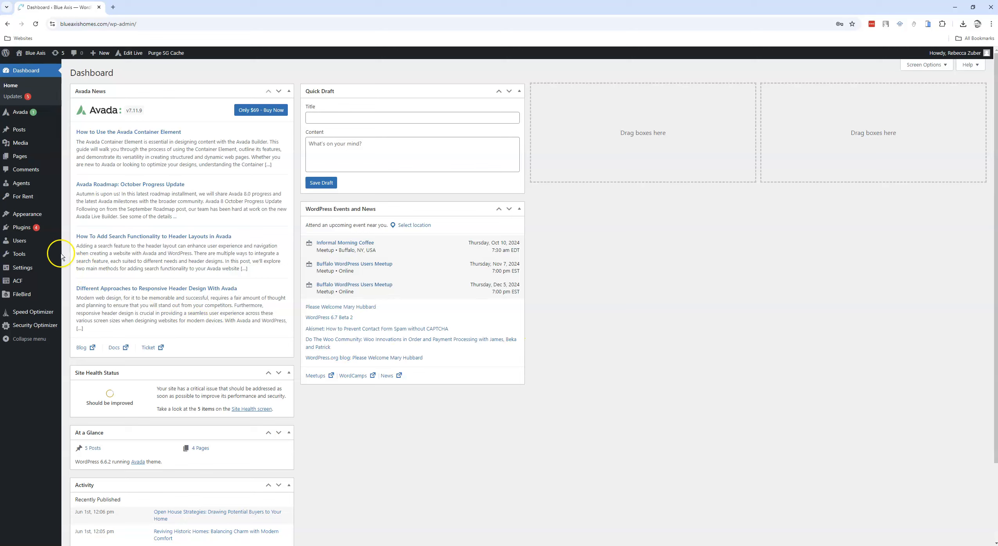
click(20, 199)
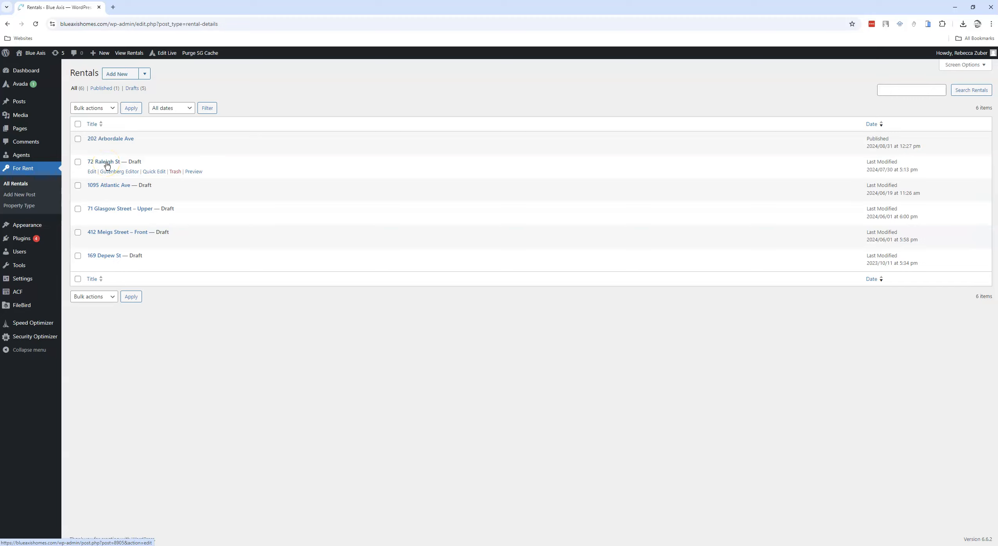
click(153, 172)
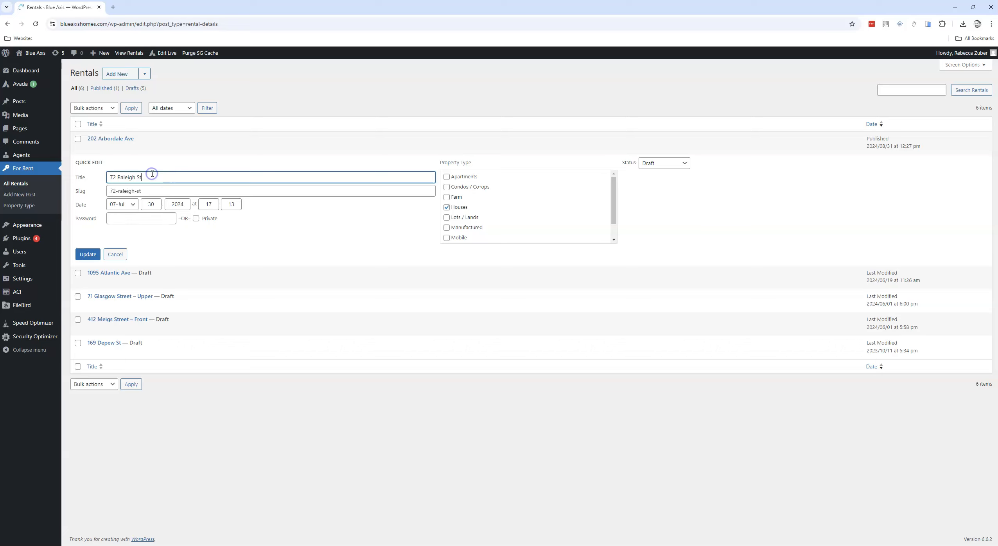
click(660, 164)
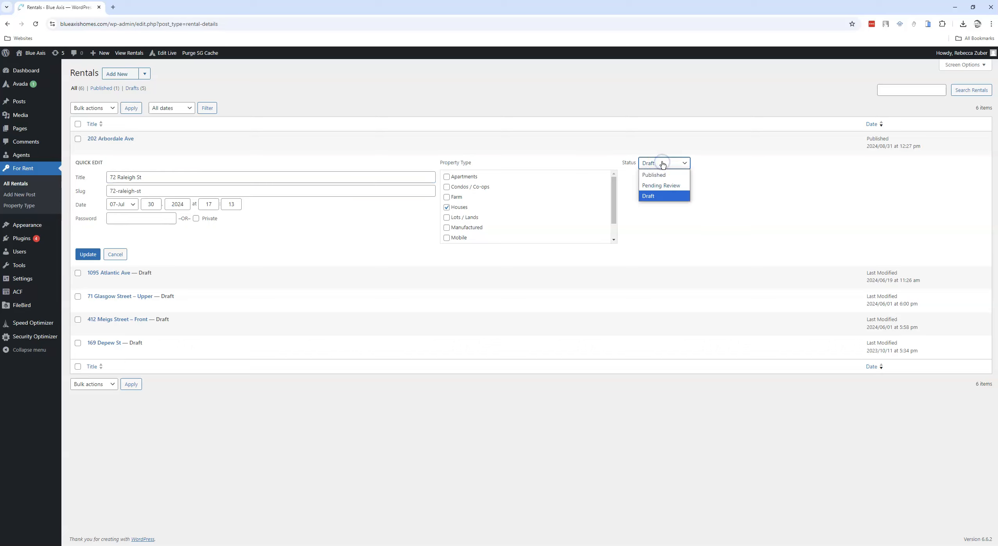
click(654, 175)
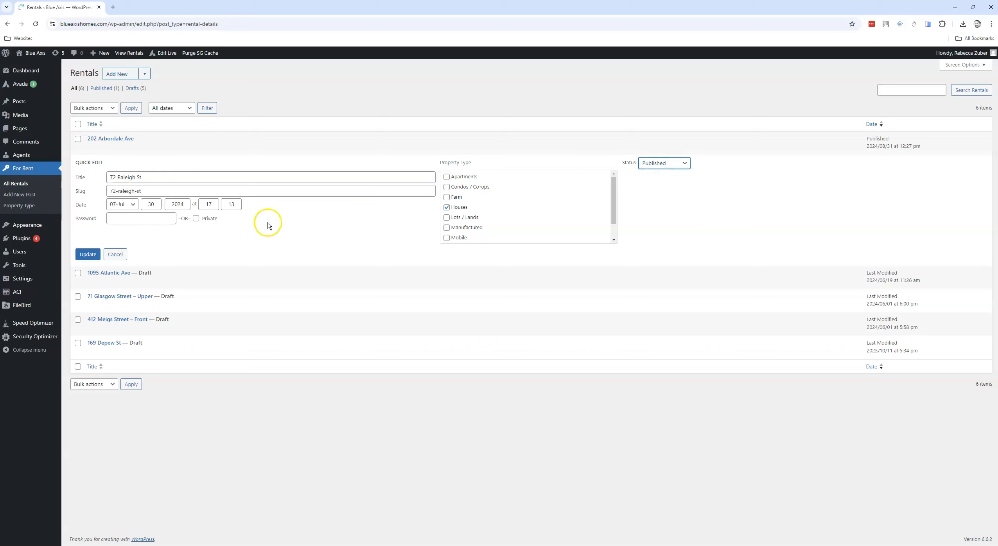
click(88, 255)
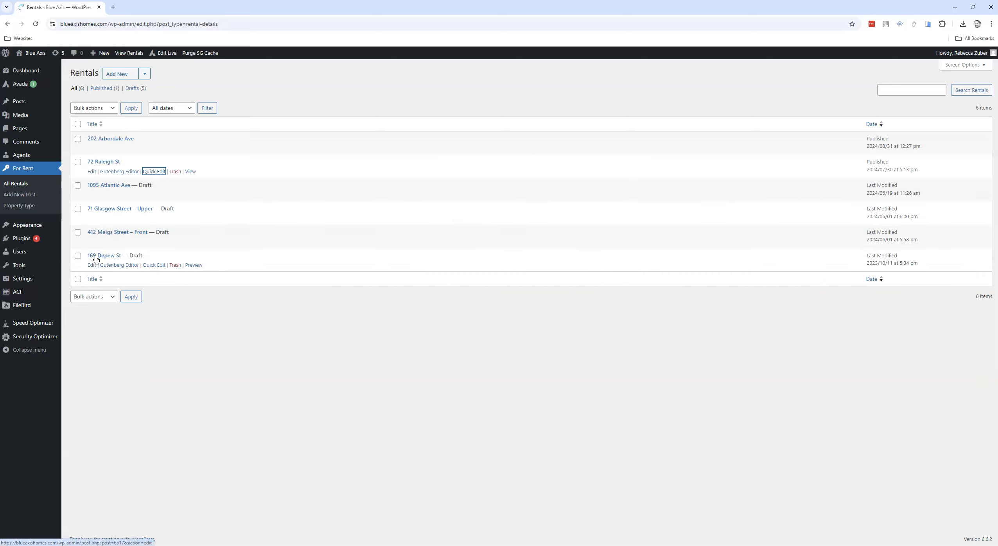
click(235, 545)
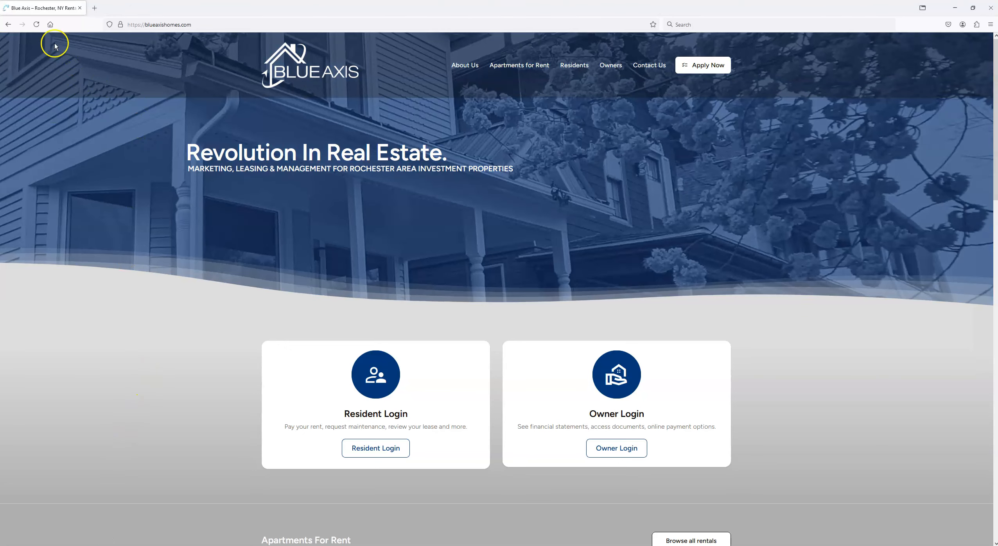
click(37, 24)
scroll(746, 327, down, 3)
scroll(746, 327, down, 5)
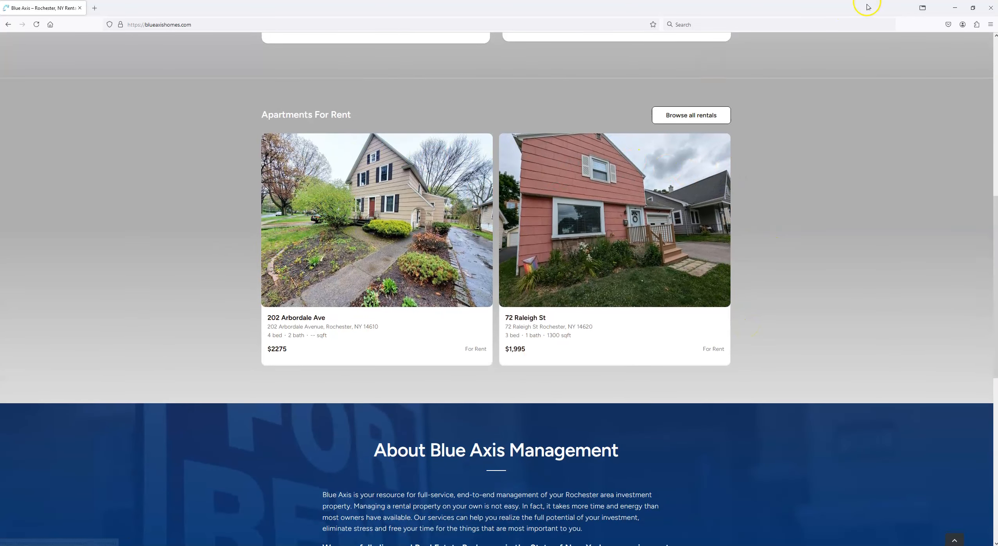
click(956, 8)
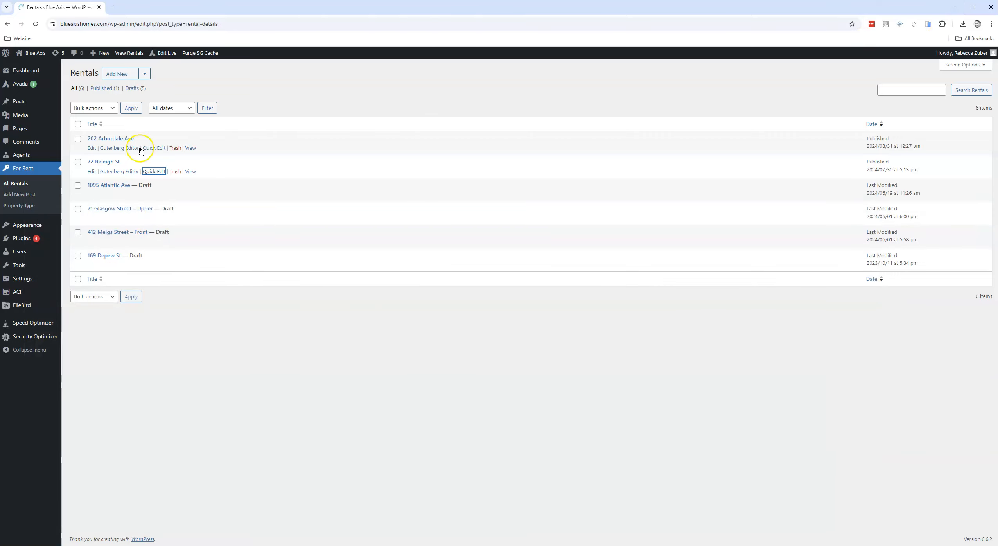
click(153, 171)
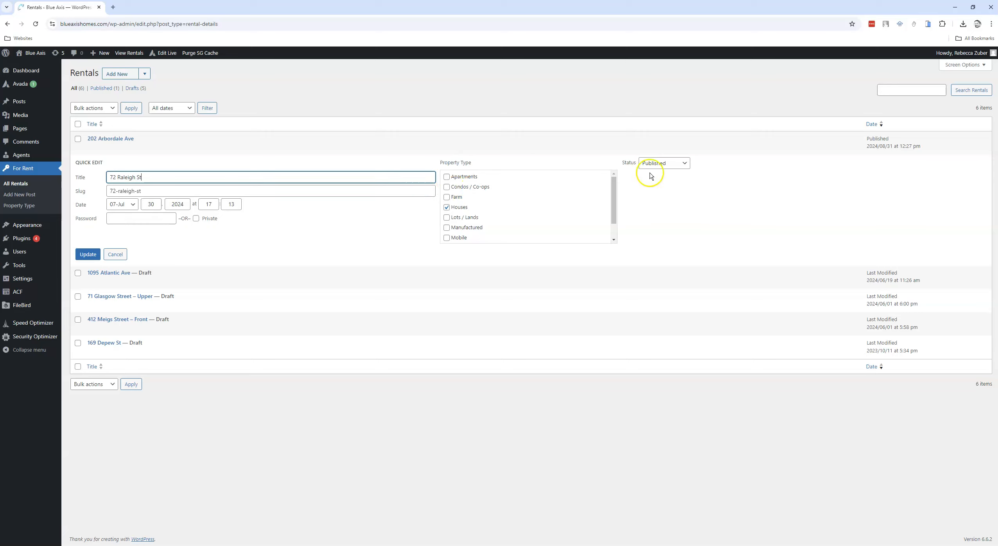
click(669, 164)
click(648, 195)
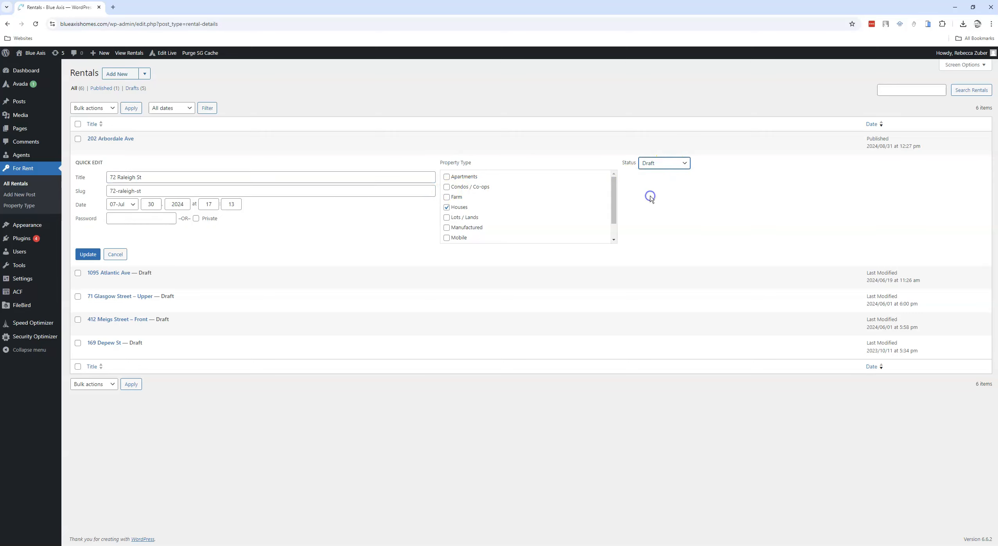
click(88, 255)
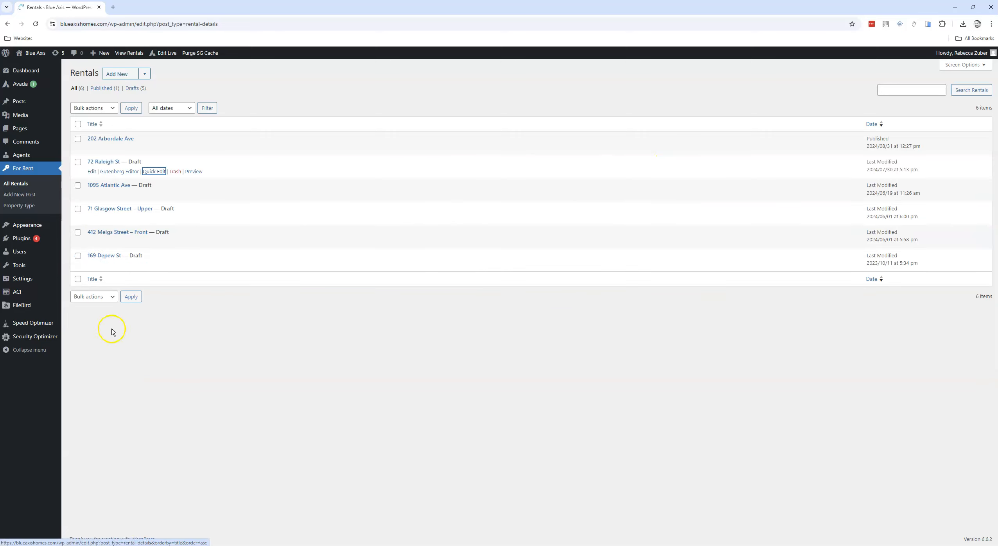
key(alt+Tab)
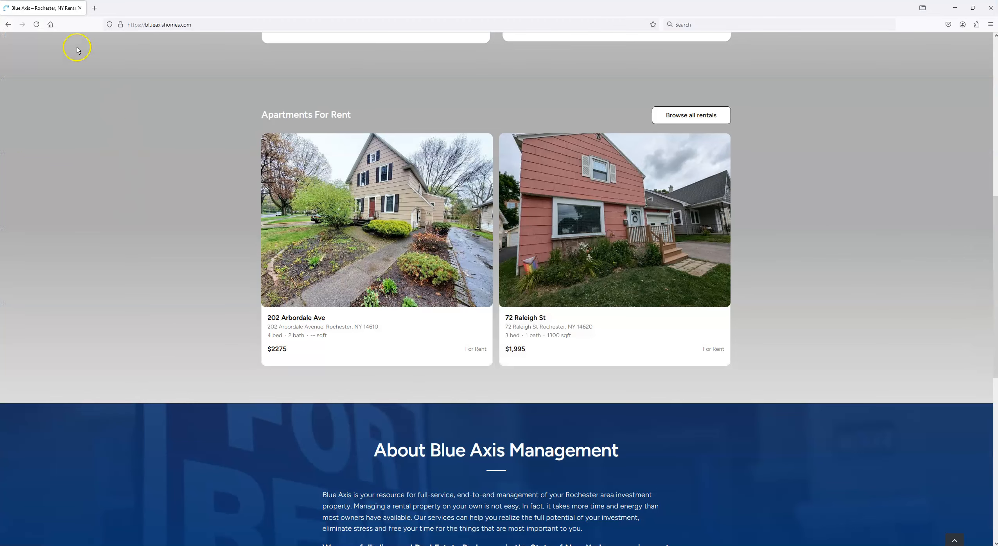
click(34, 24)
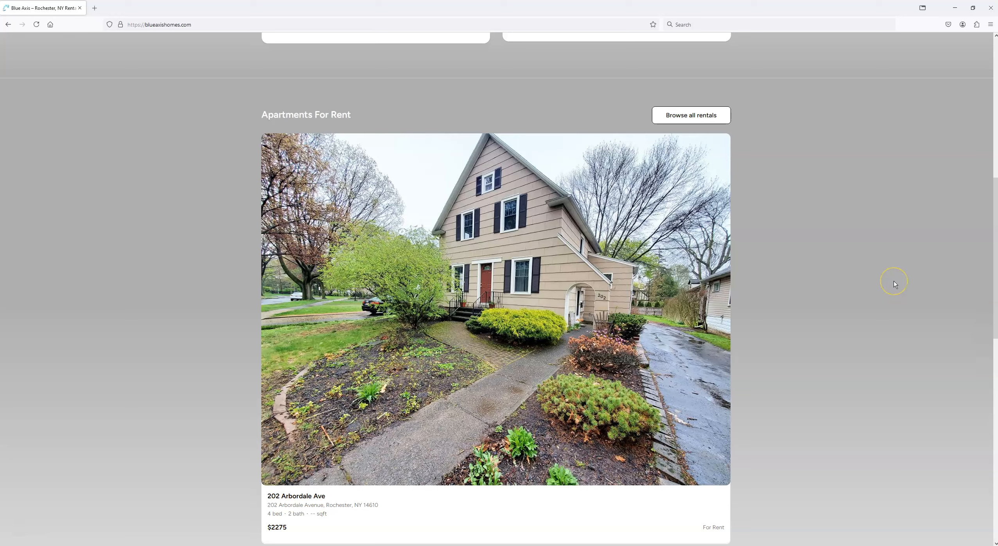
scroll(894, 281, down, 2)
scroll(893, 281, up, 2)
click(956, 8)
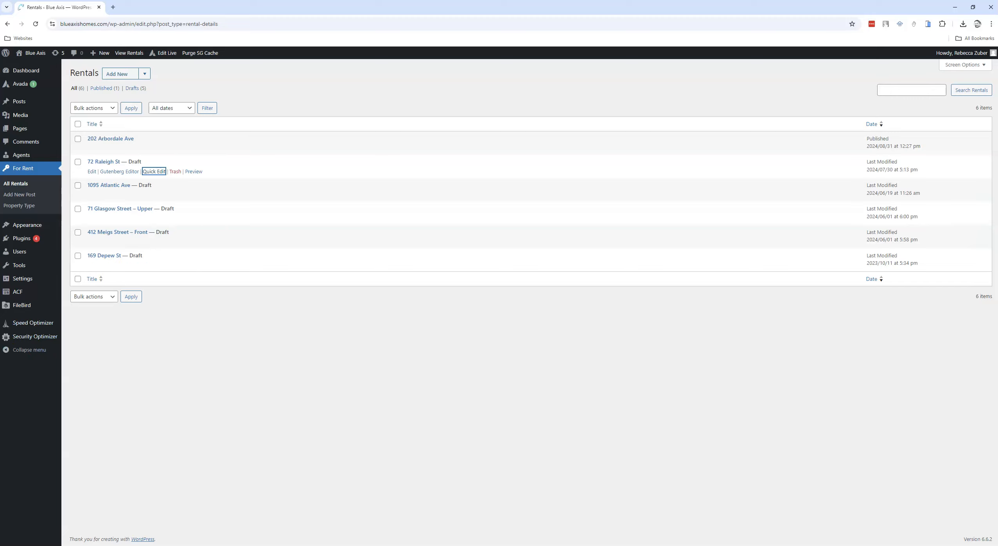
click(49, 545)
click(85, 516)
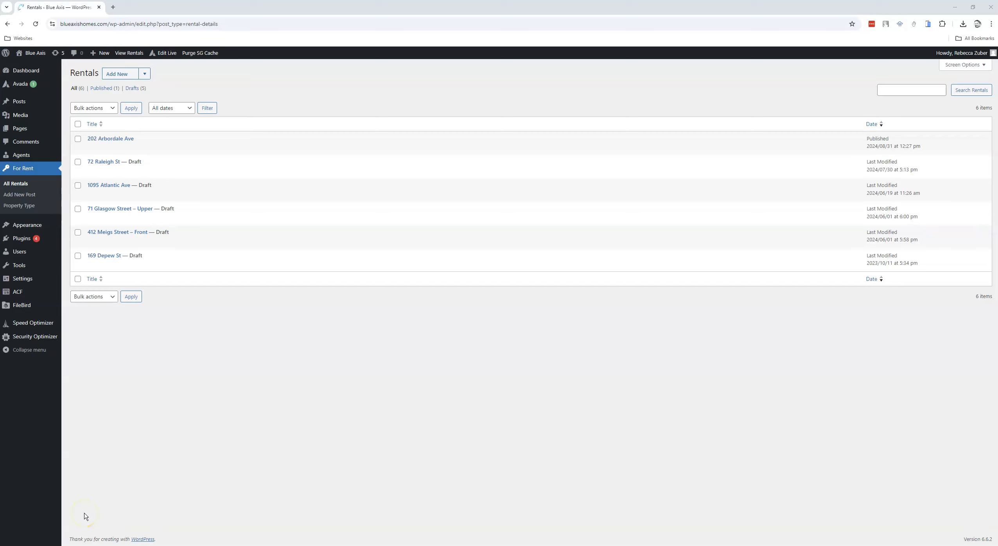
mouse_move(41, 265)
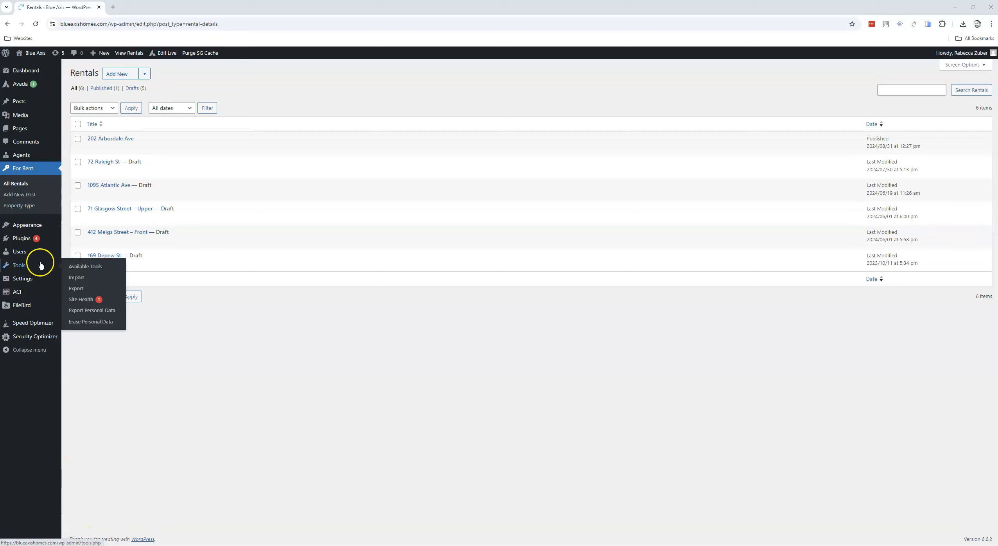
click(22, 119)
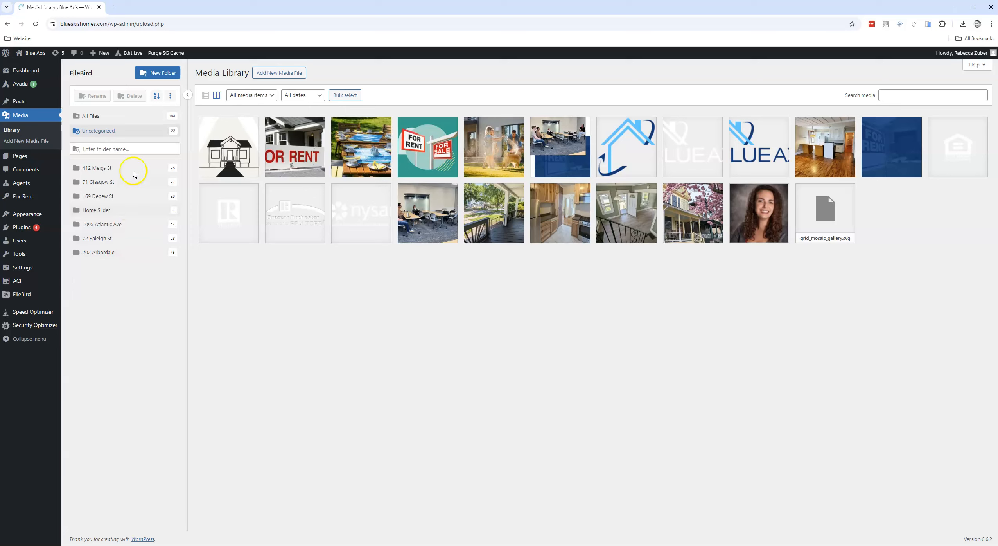
click(151, 74)
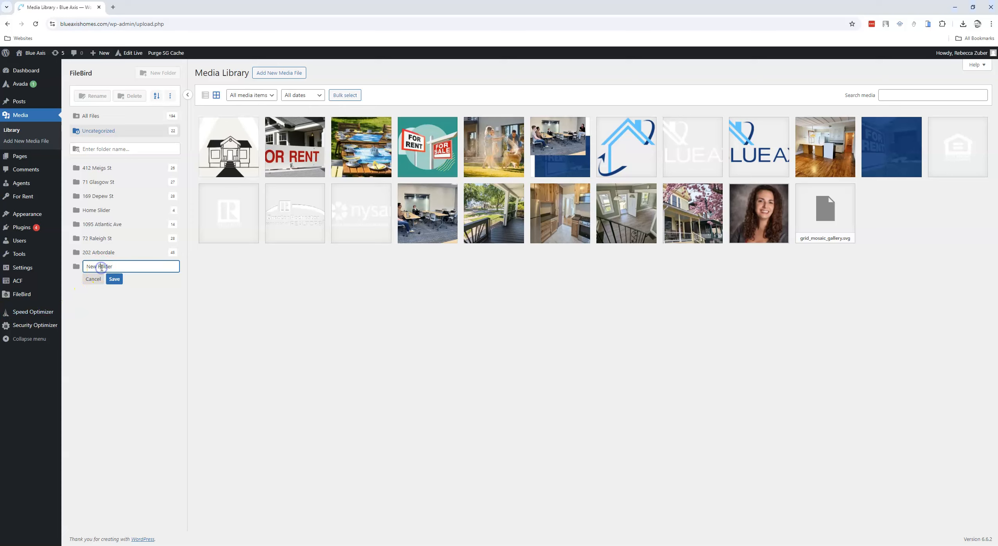
key(ctrl+v)
key(ctrl+z)
drag(119, 267, 87, 271)
drag(111, 267, 85, 267)
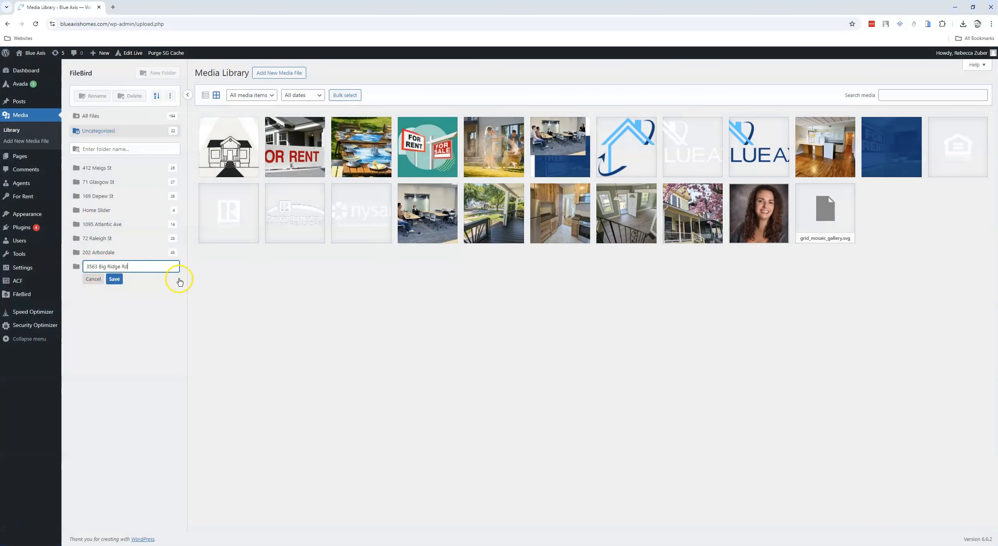
click(118, 281)
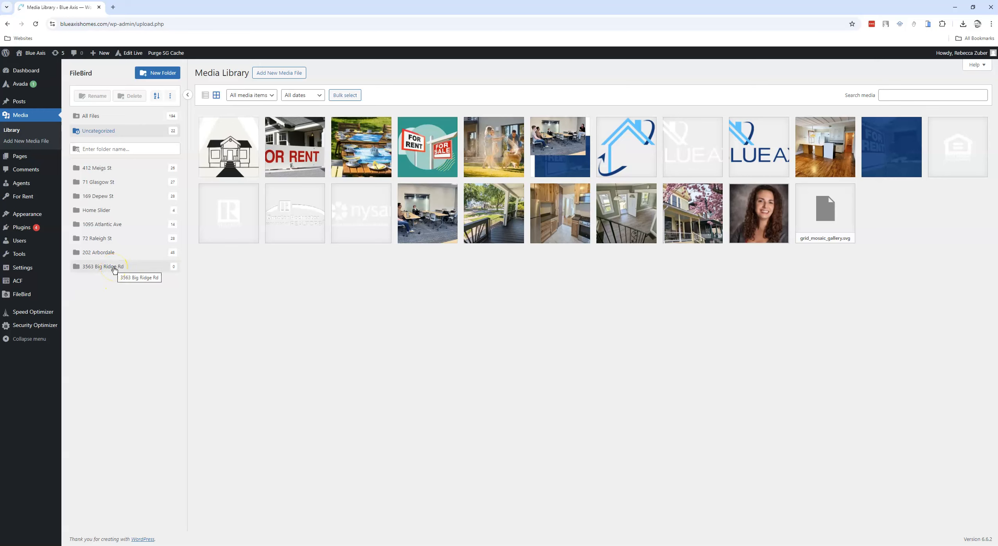
click(279, 74)
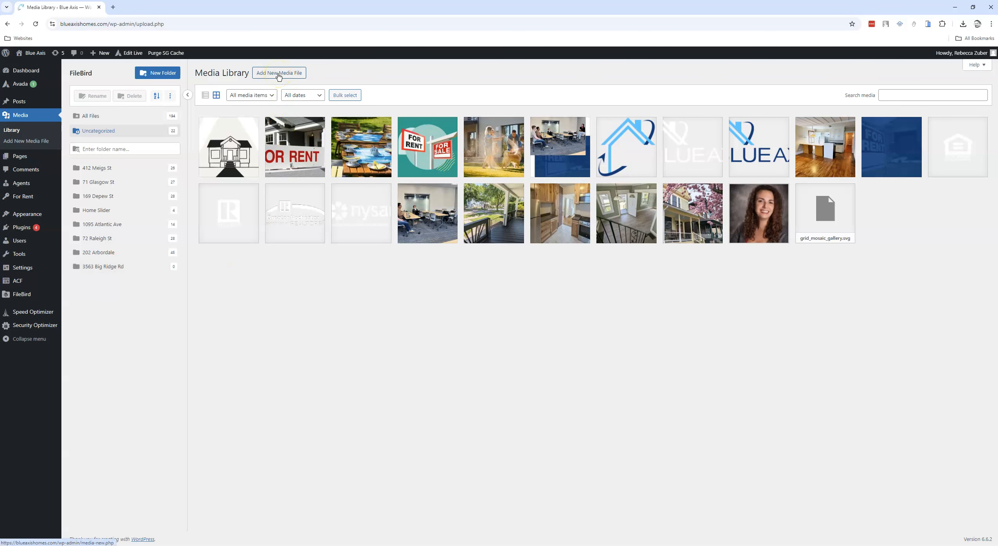
click(279, 74)
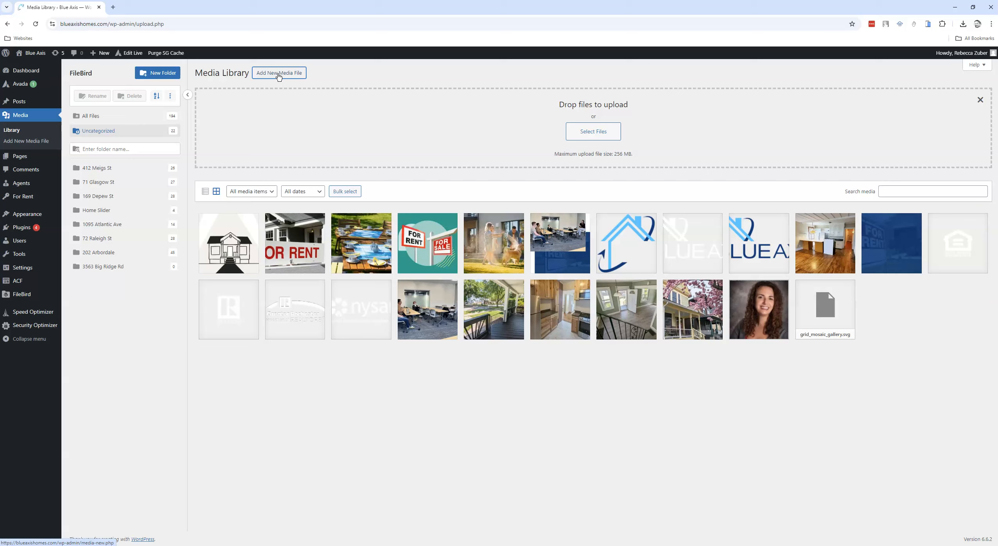
click(294, 76)
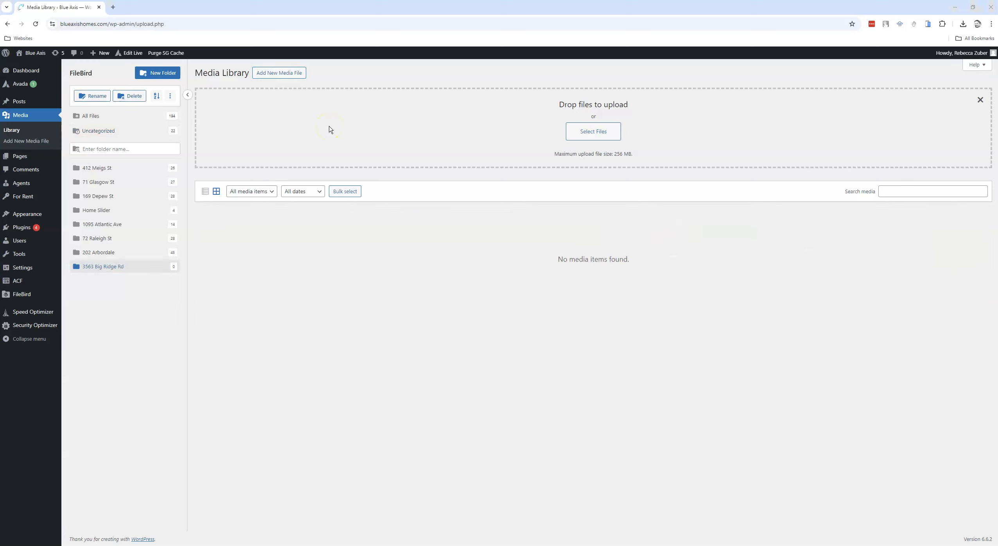
click(579, 133)
click(583, 133)
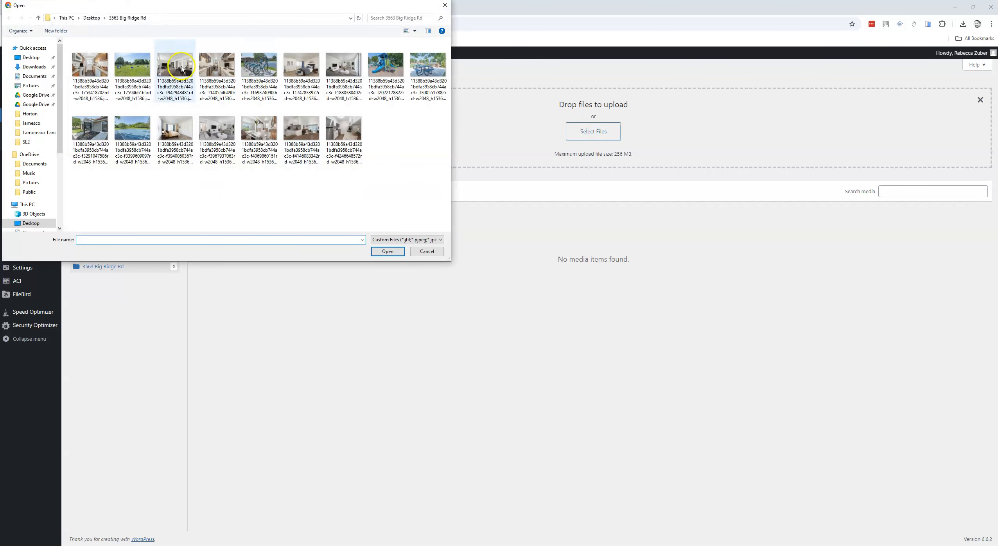
click(31, 57)
click(88, 62)
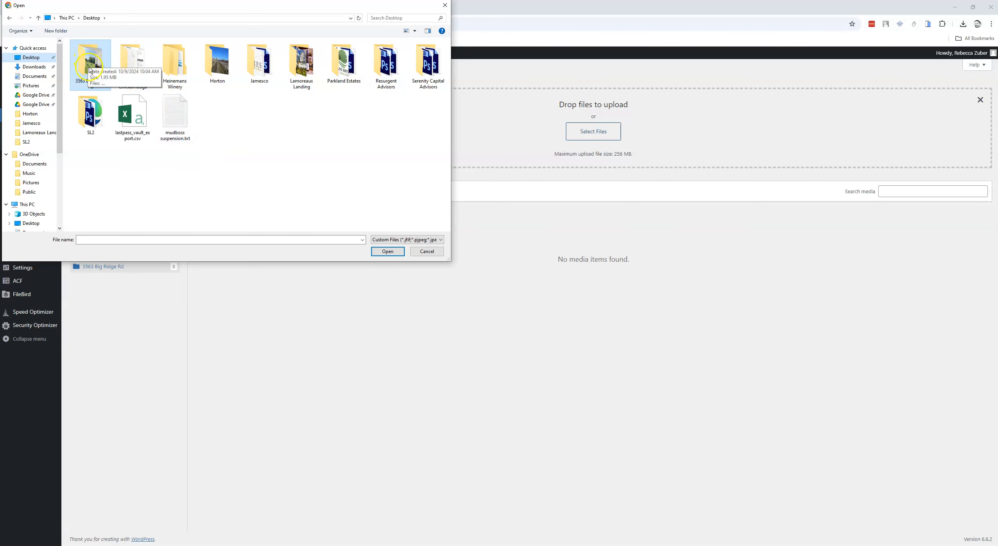
click(92, 64)
double_click(92, 65)
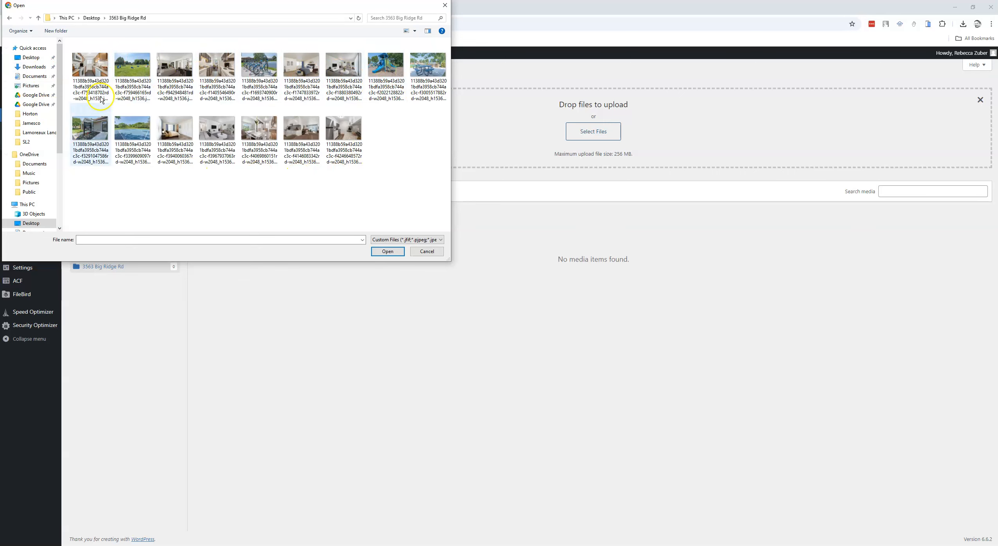
click(371, 177)
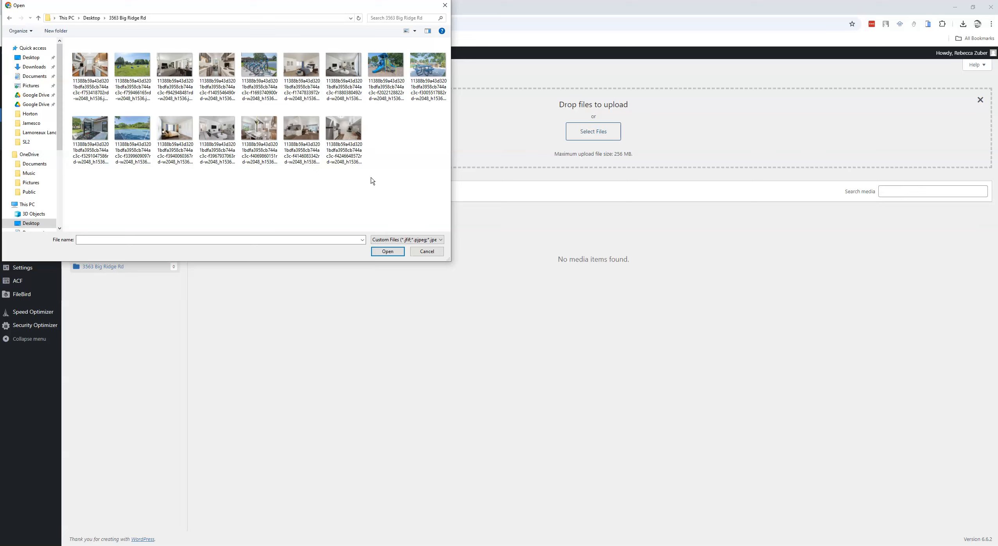
key(ctrl+a)
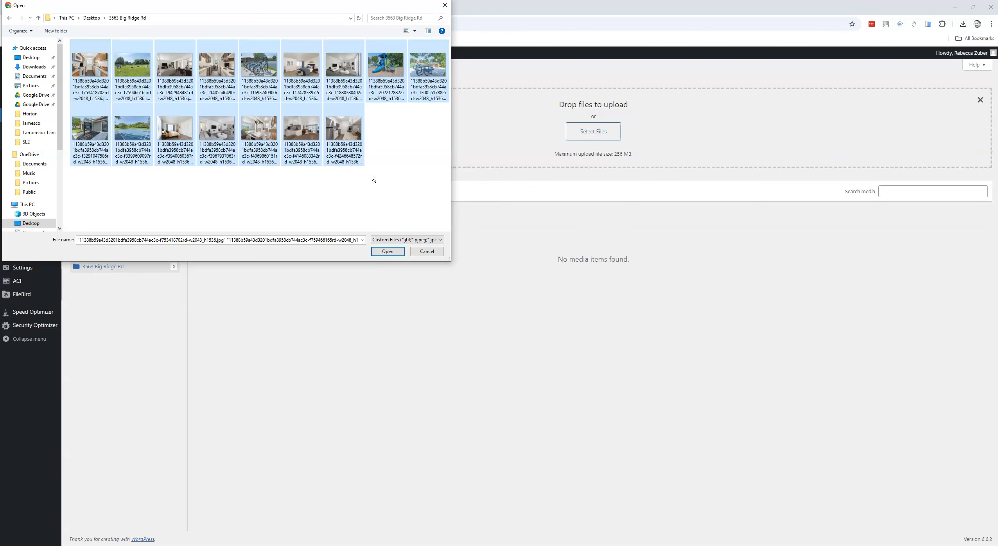
click(389, 253)
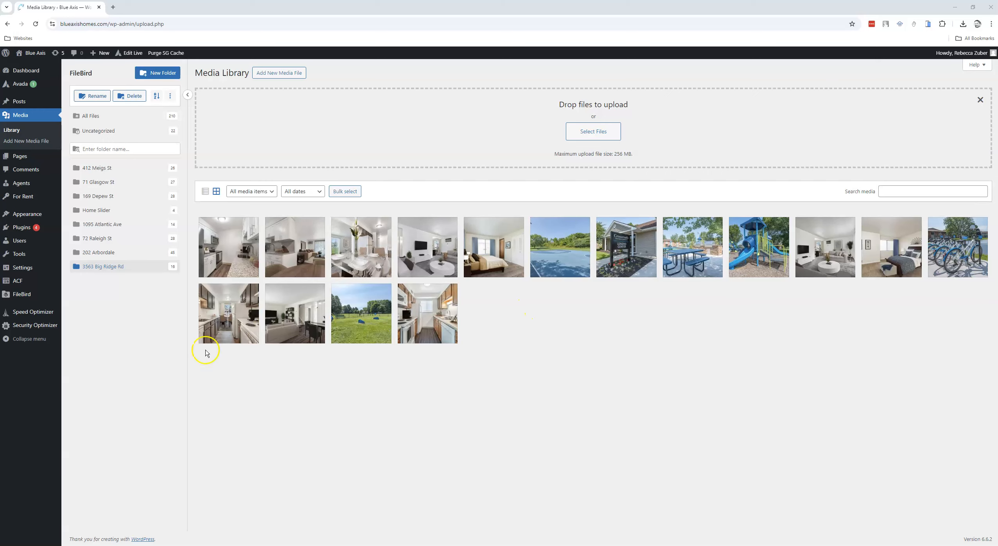
mouse_move(12, 196)
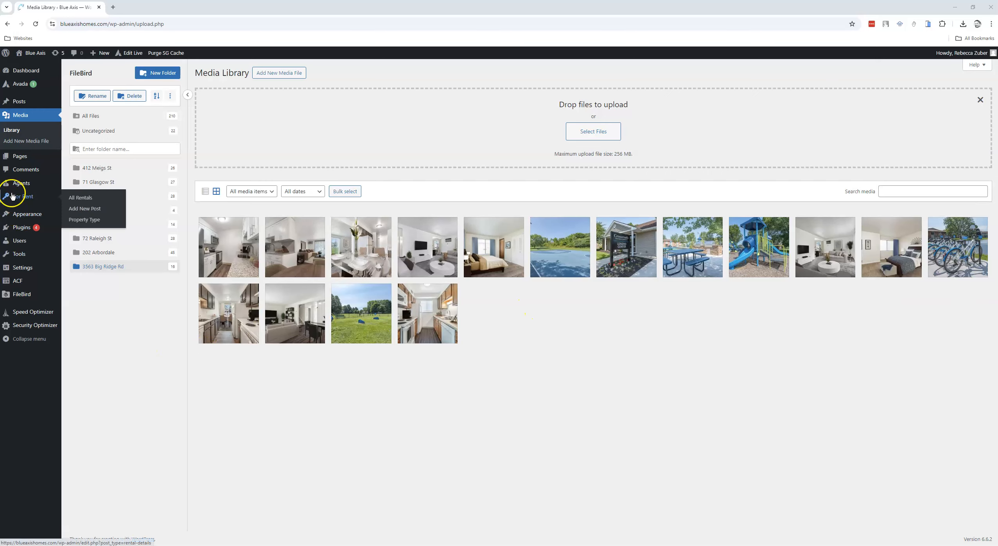
click(21, 199)
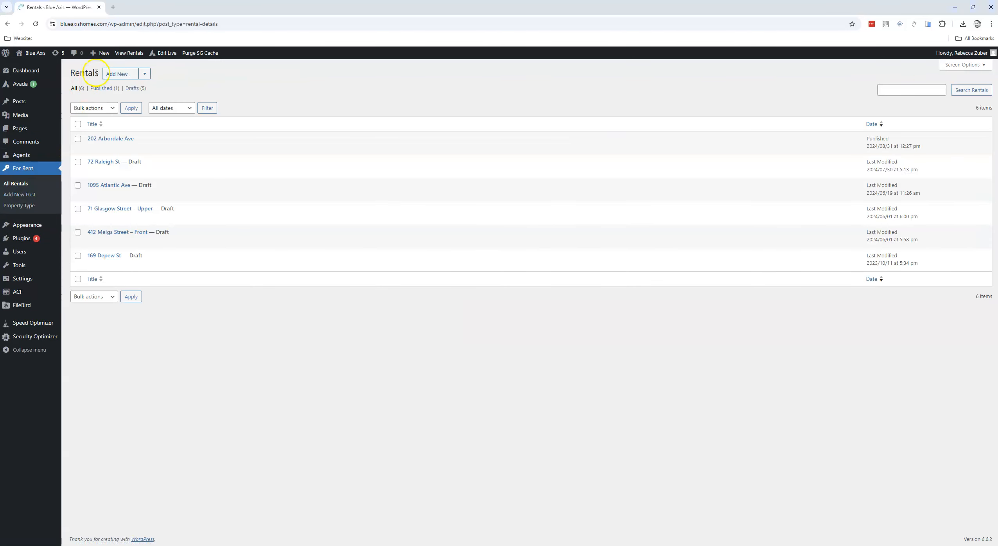
click(114, 74)
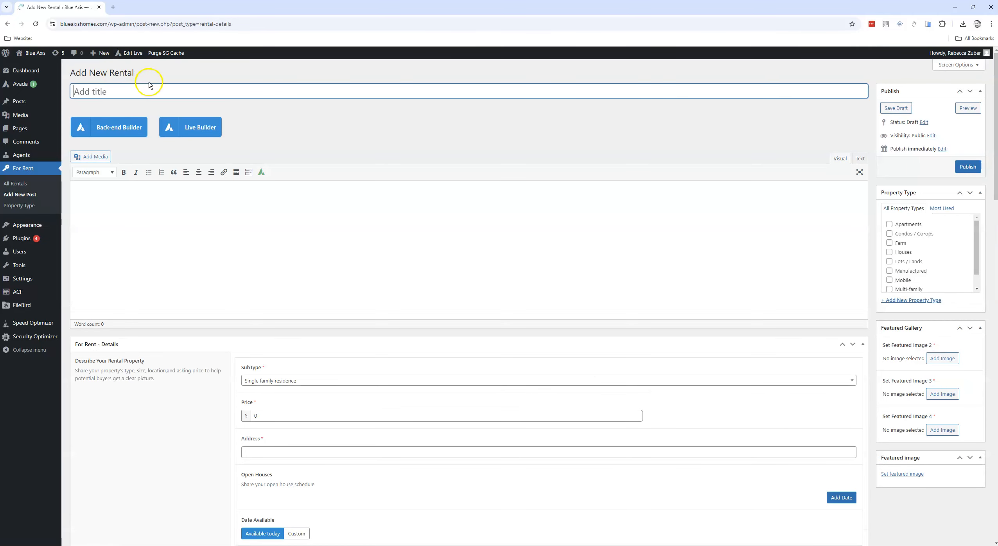
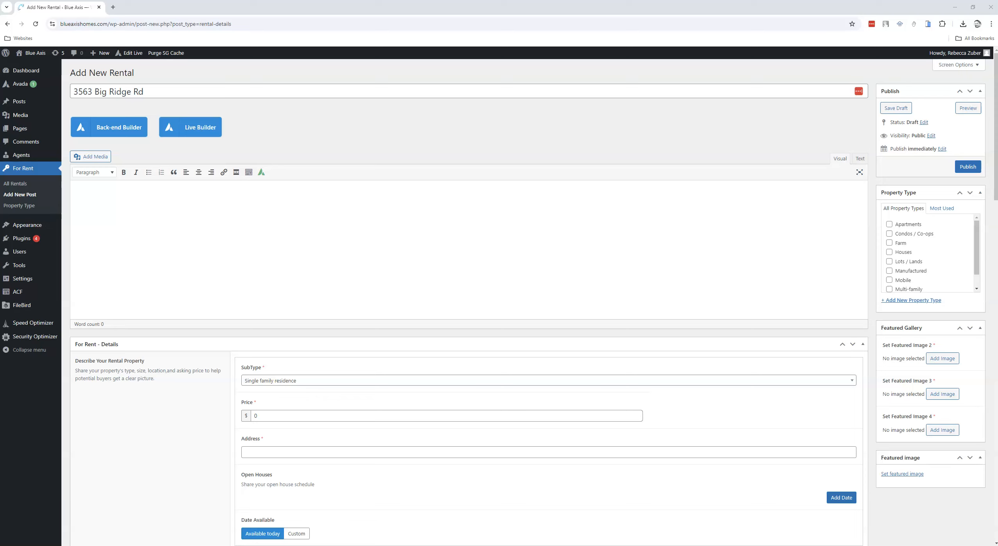
click(152, 207)
text(Contact Rebecca! Lorem ipsum dolor sit amet, consectetur adipiscing elit, sed do eiusmod tempor incididunt ut labore et dolore magna aliqua. Ut enim ad minim veniam, quis nostrud exercitation ullamco laboris nisi ut aliquip ex ea commodo consequat. Duis aute irure dolor in reprehenderit in voluptate velit esse cillum dolore eu fugiat nulla pariatur. Excepteur sint occaecat cupidatat non proident, sunt in culpa qui officia deserunt mollit anim id est laborum.)
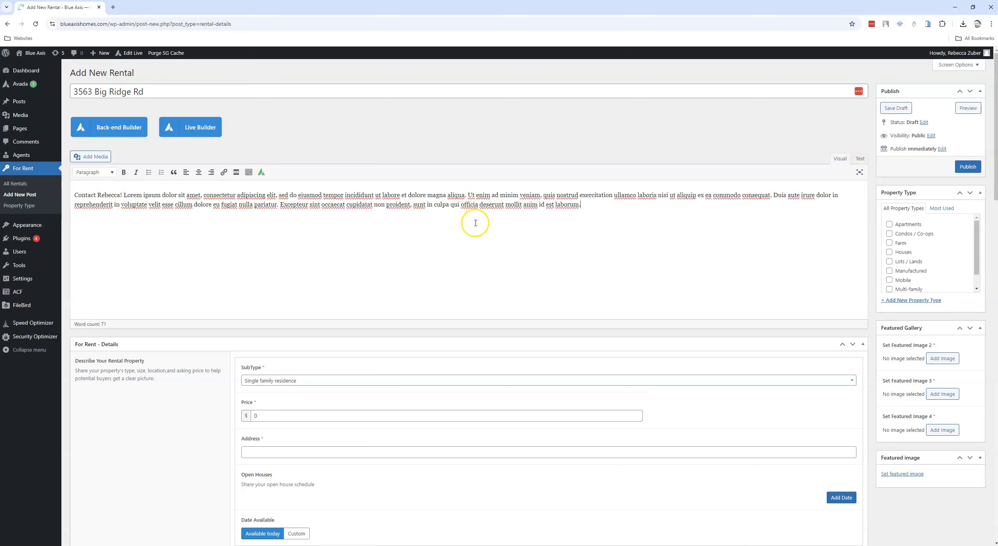
Step: Set the rental's SubType to Single family residence and its price to 1977 dollars
scroll(335, 272, down, 5)
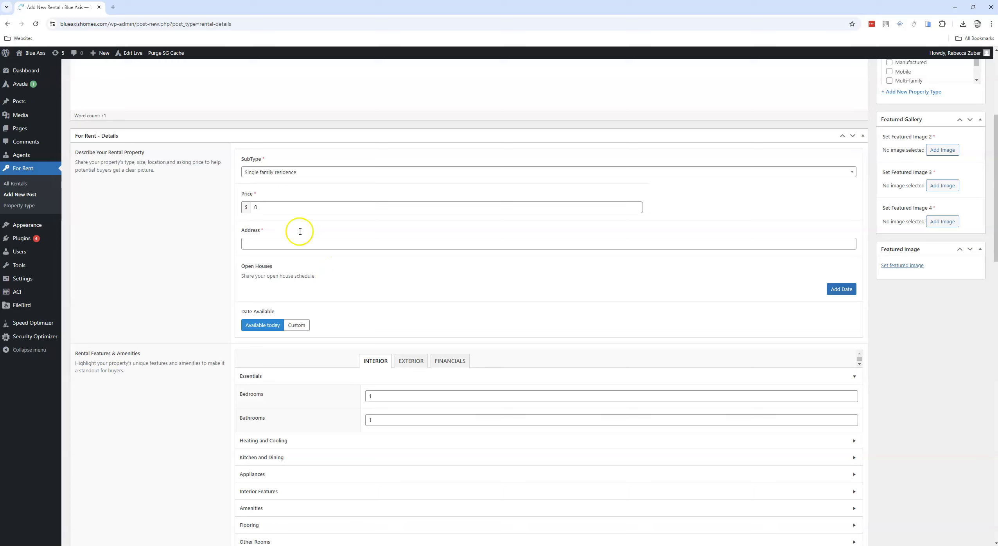
click(261, 172)
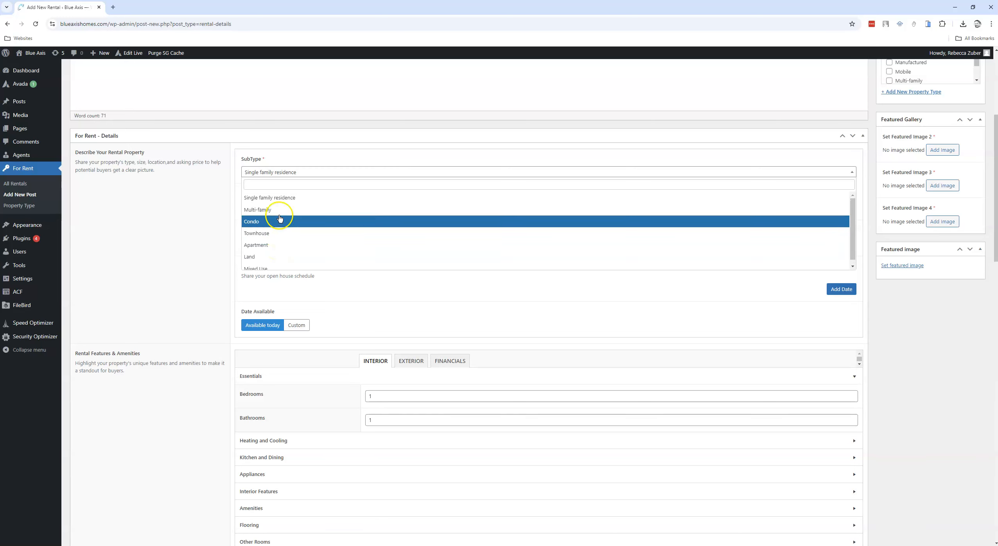
click(277, 199)
click(302, 212)
drag(269, 206, 248, 208)
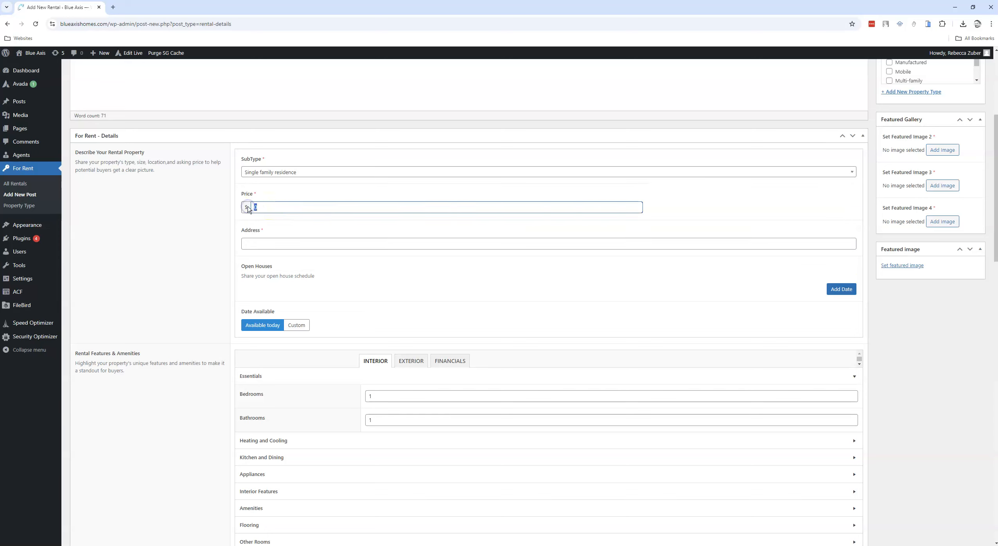
text(1977)
click(265, 244)
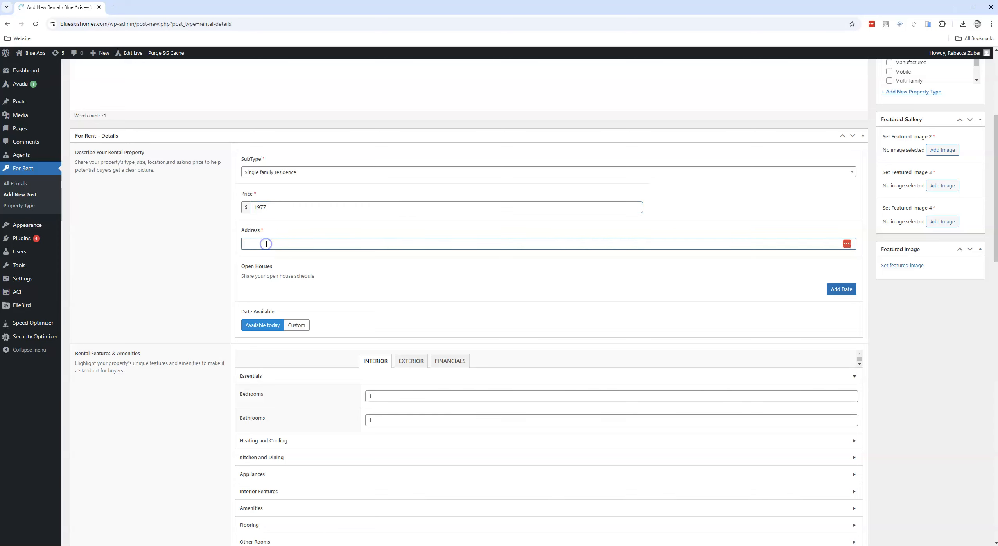
key(ctrl+v)
key(ctrl+z)
Step: Copy the street address from the rental's title into its Address field
scroll(198, 192, up, 4)
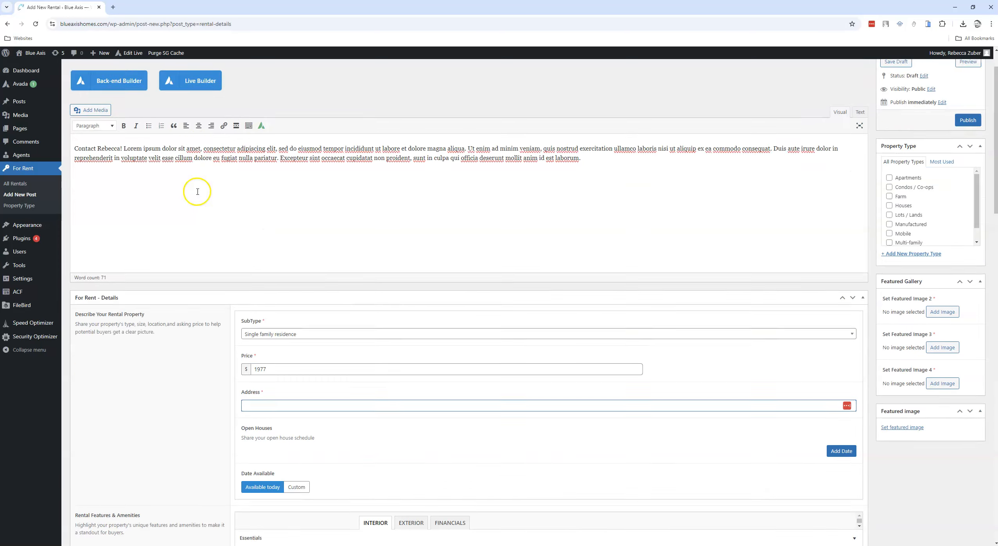
scroll(198, 192, up, 2)
triple_click(145, 92)
key(ctrl+c)
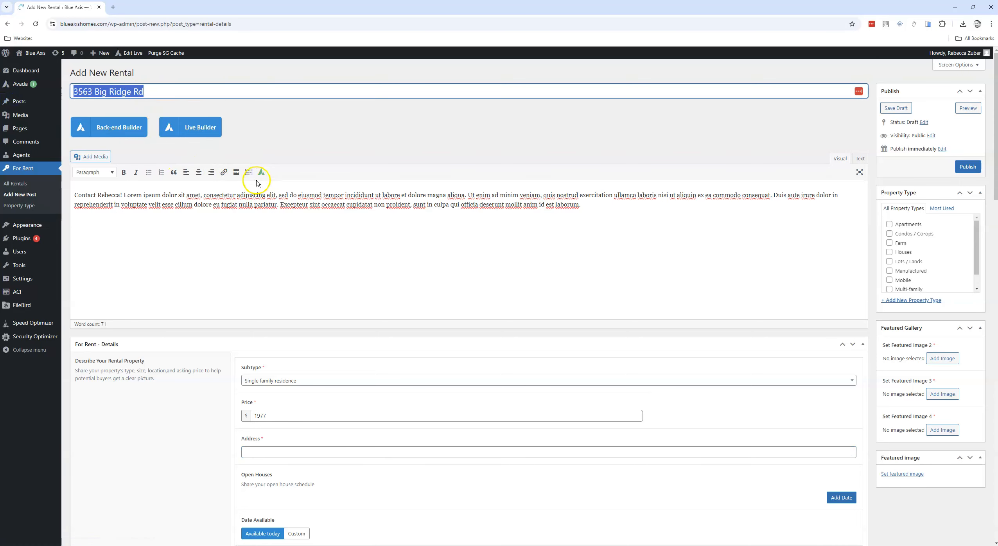
scroll(258, 192, down, 15)
scroll(273, 194, up, 10)
click(275, 244)
key(ctrl+v)
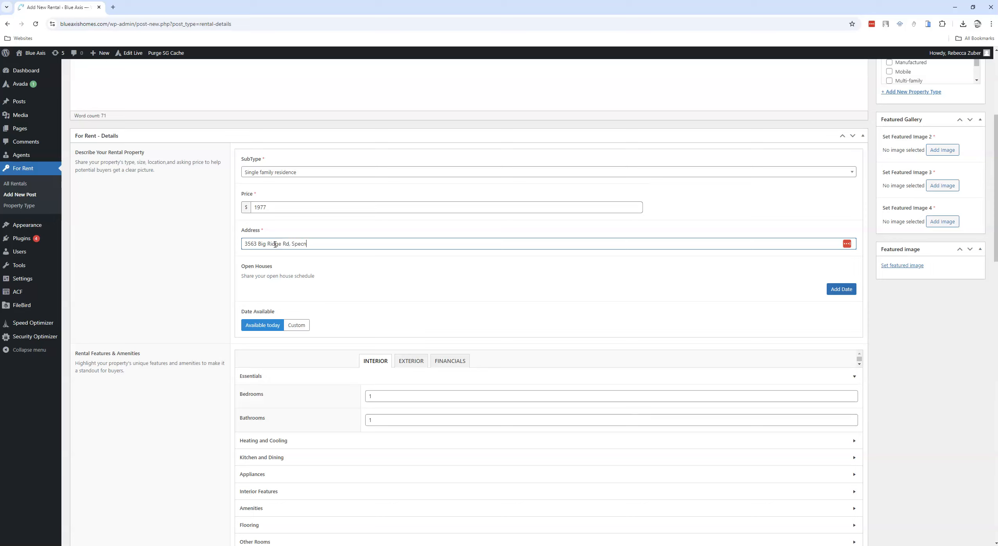
Step: Complete the rental's Address field by adding the town, state and ZIP code after the street address
key(BackSpace)
key(BackSpace)
key(BackSpace)
key(BackSpace)
key(BackSpace)
key(BackSpace)
key(BackSpace)
key(BackSpace)
Step: Switch Date Available to Custom and set the availability date to Nov 1, 2024
click(300, 326)
click(276, 360)
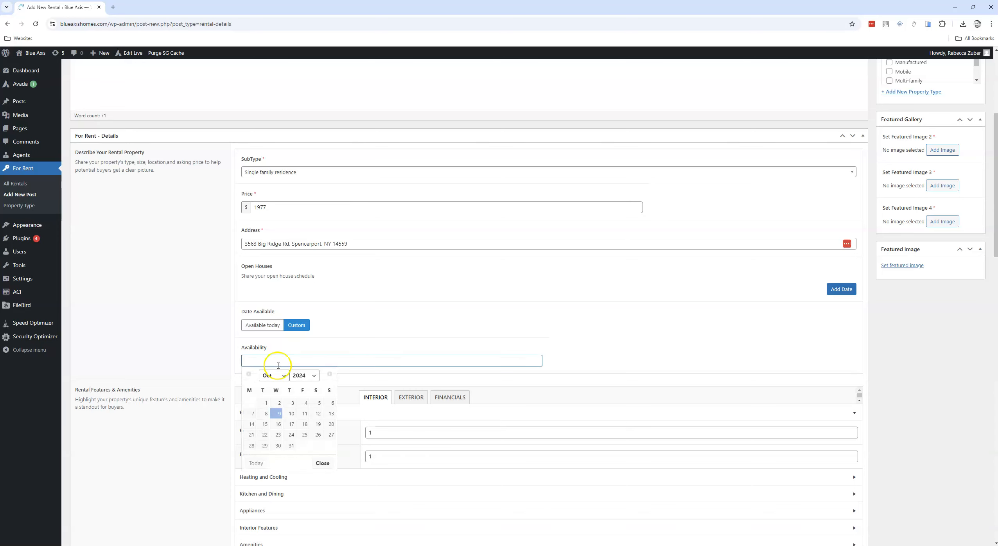
click(283, 376)
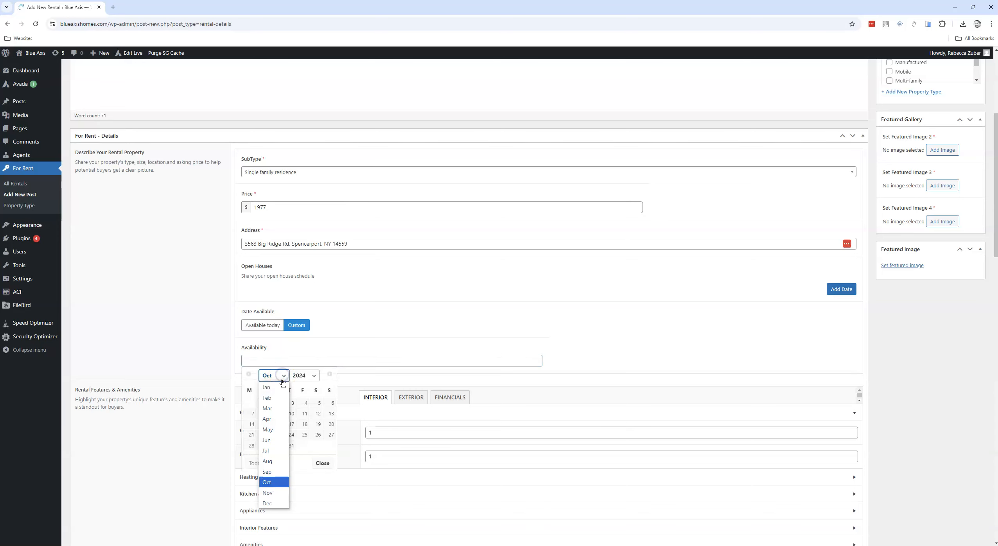
click(267, 492)
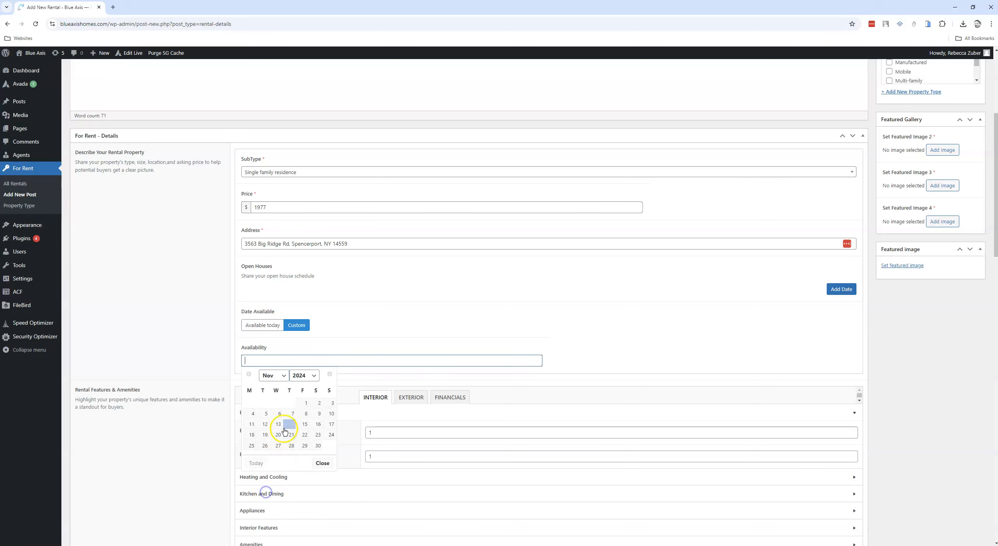
click(305, 403)
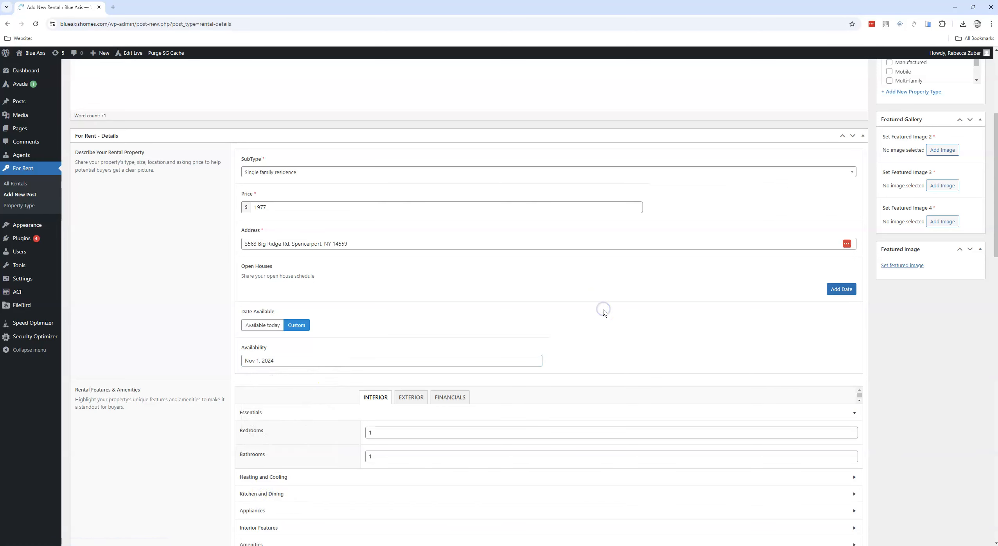
Step: Set the rental's interior essentials to 3 bedrooms and 2 bathrooms
scroll(603, 311, down, 5)
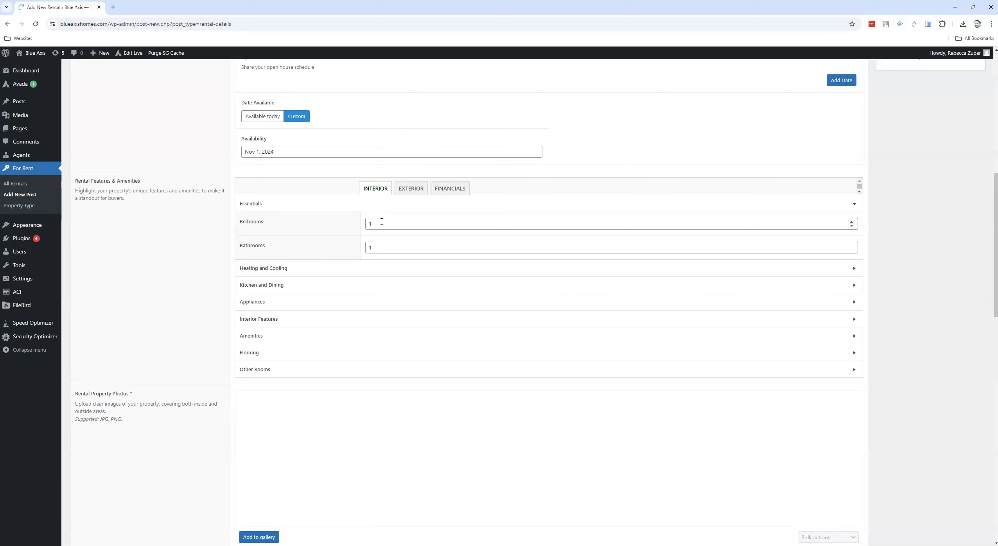
click(369, 224)
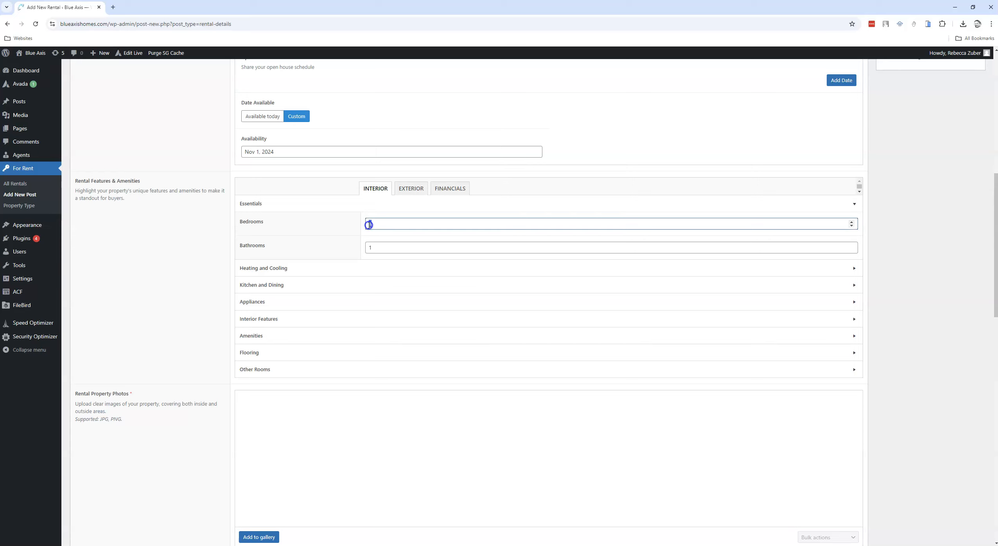
text(3)
drag(387, 248, 308, 243)
text(2)
Step: Expand the Heating and Cooling section of the rental's interior features
click(266, 268)
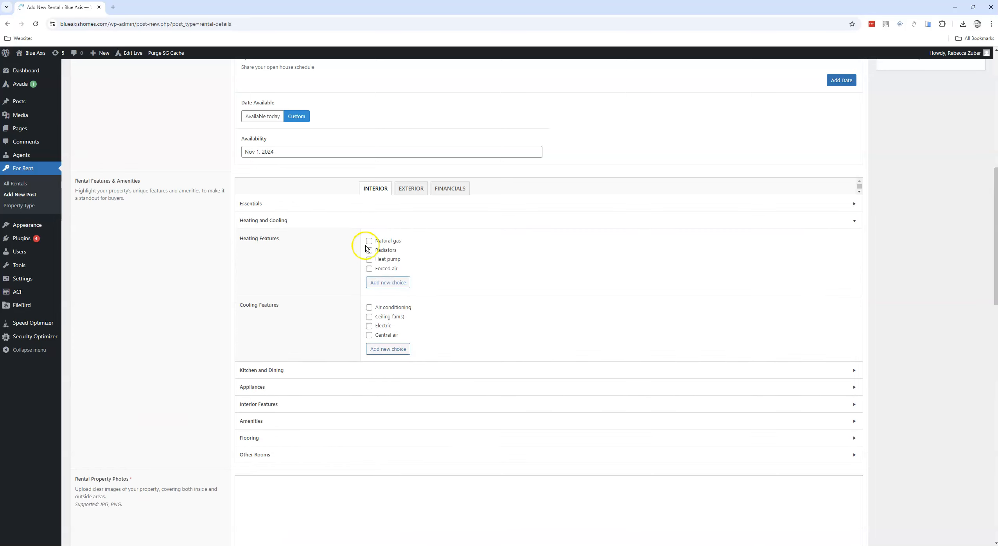
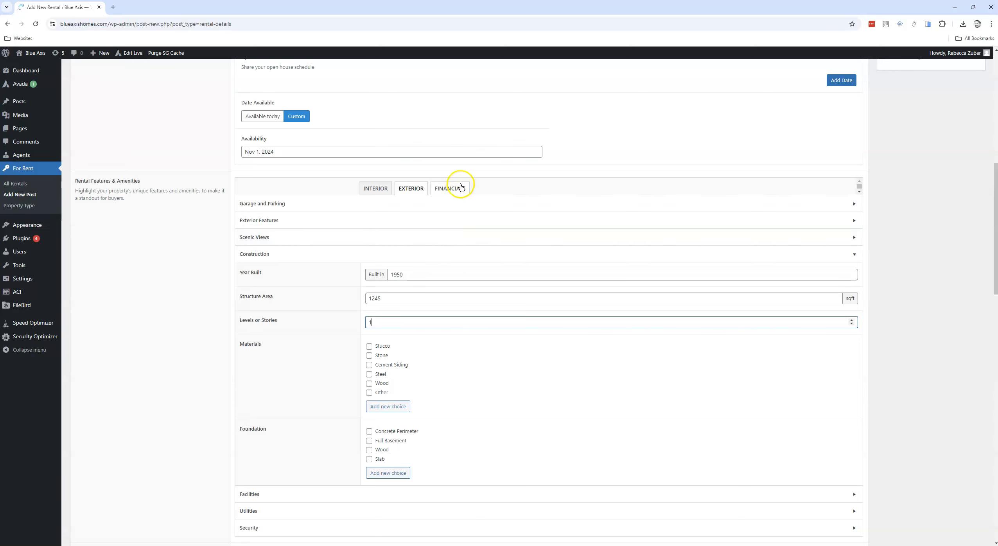
Step: Set the rental's deposits and fees under Financials to $1977
click(409, 207)
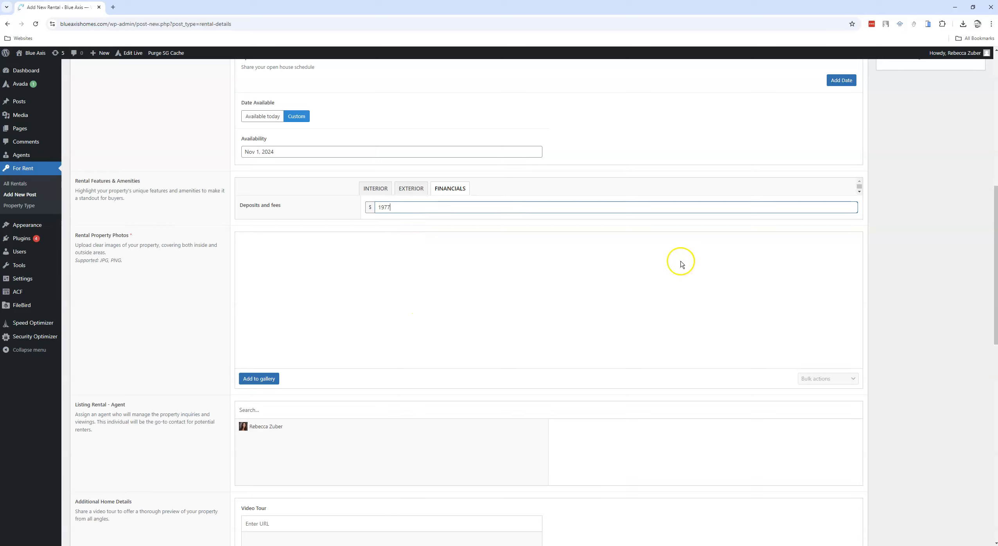
click(332, 272)
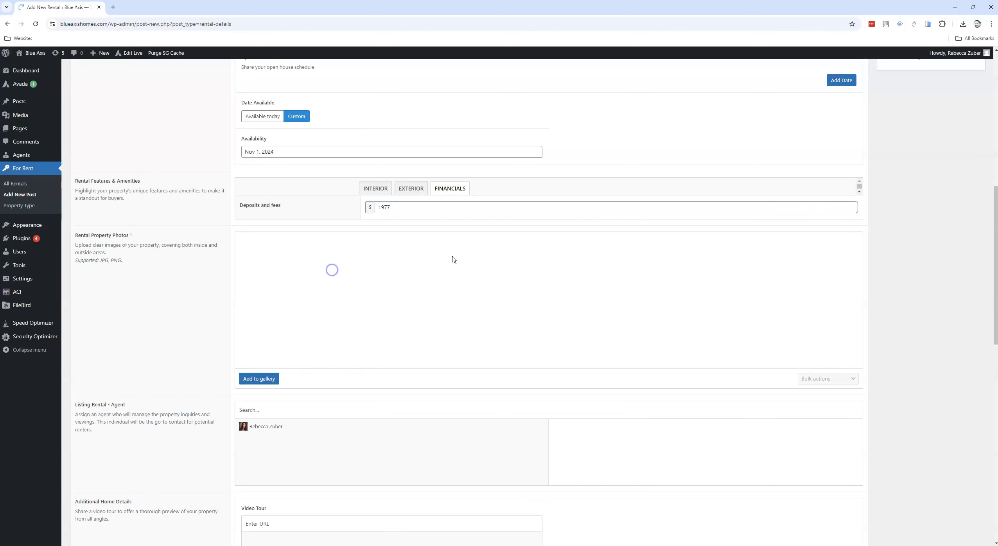
scroll(940, 210, up, 10)
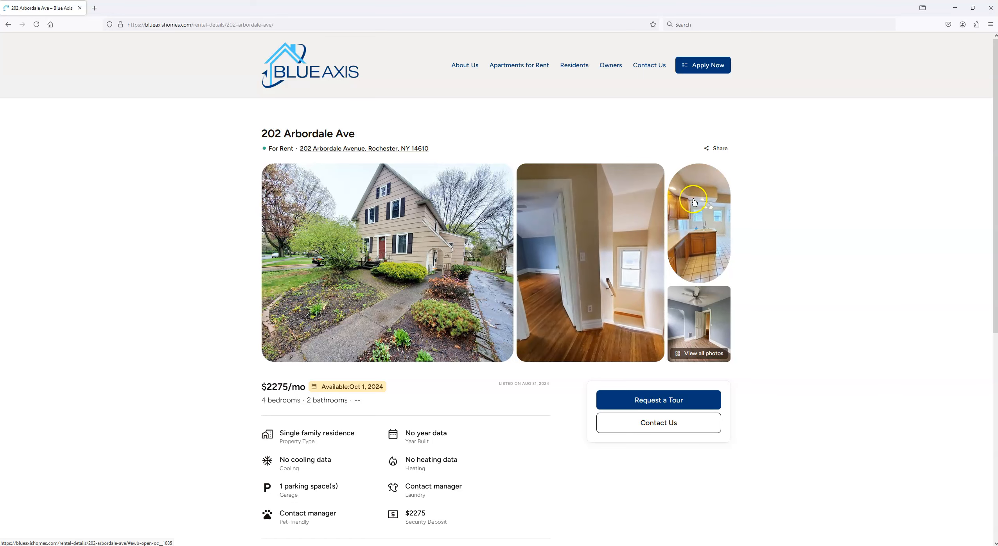
click(695, 355)
scroll(273, 294, down, 5)
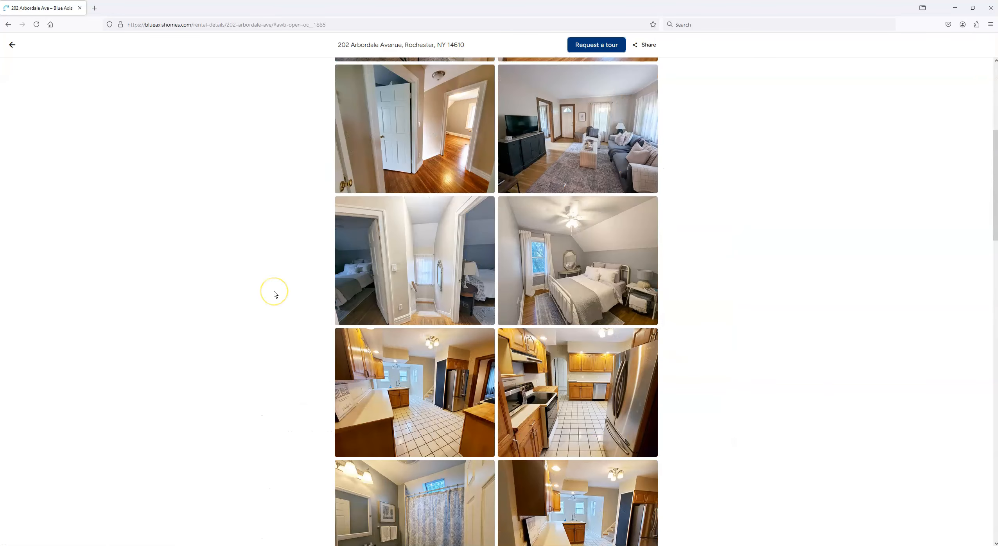
scroll(273, 294, up, 5)
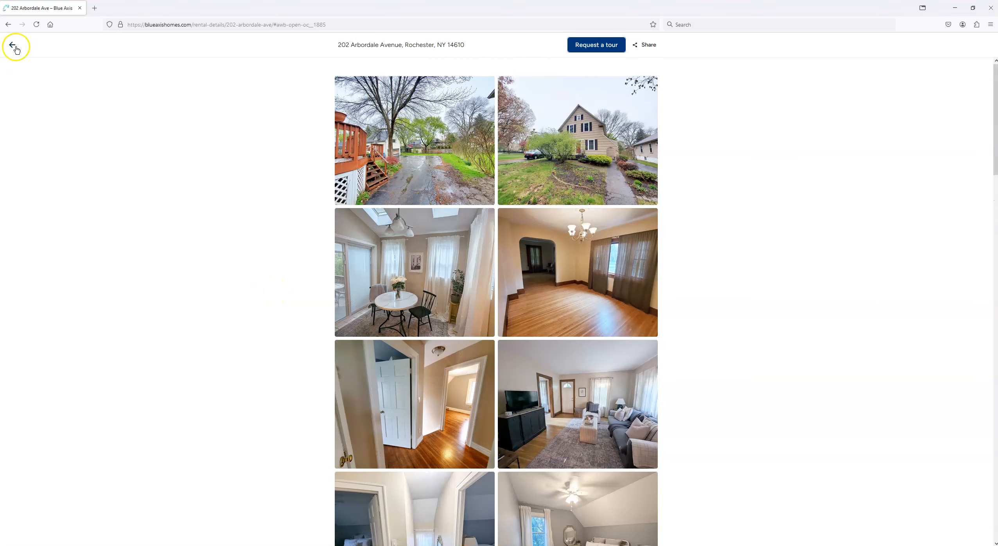
click(13, 44)
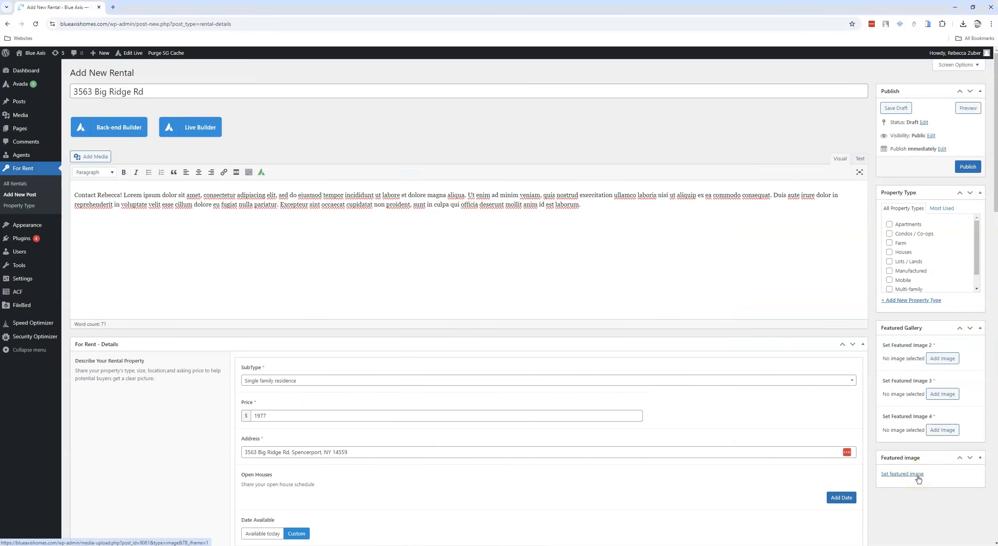
click(918, 476)
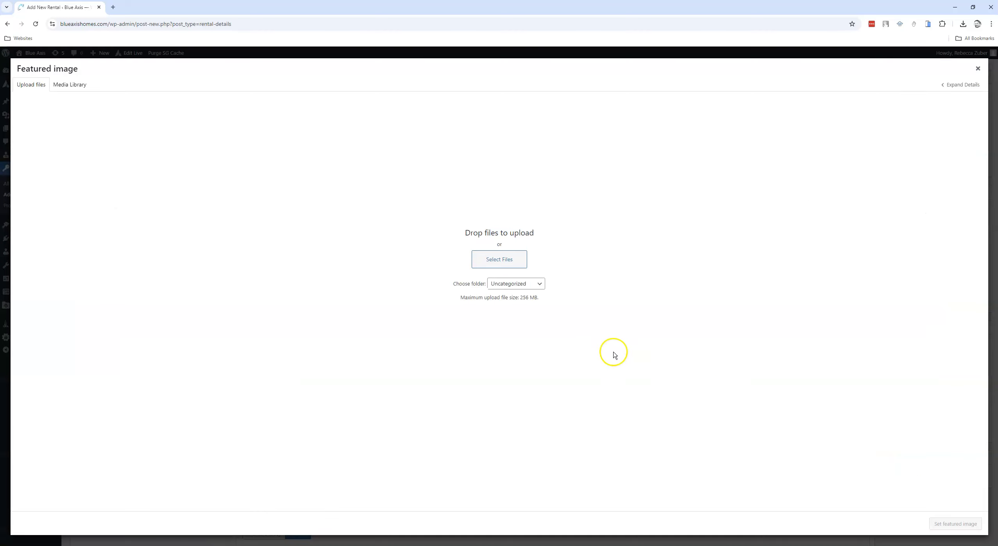
click(517, 284)
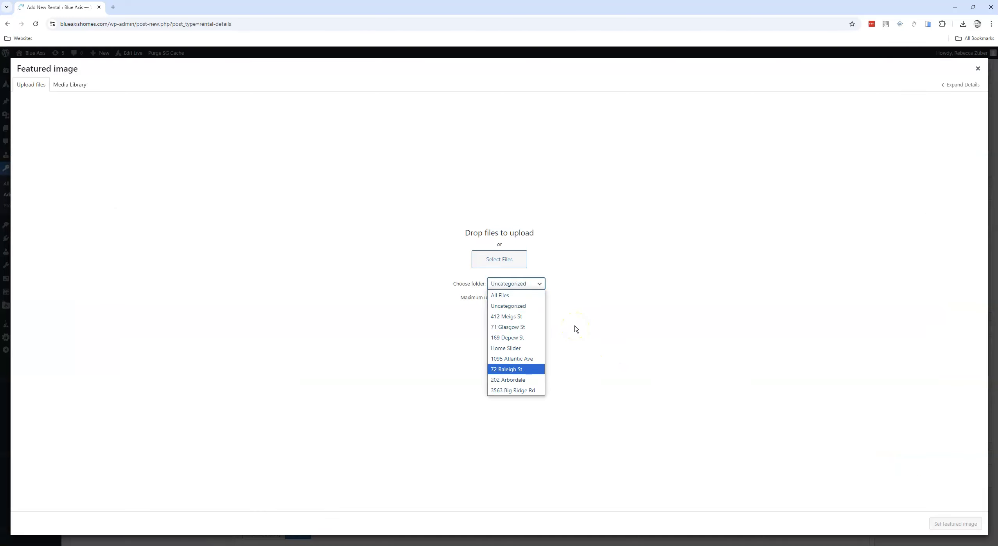
click(511, 391)
click(489, 261)
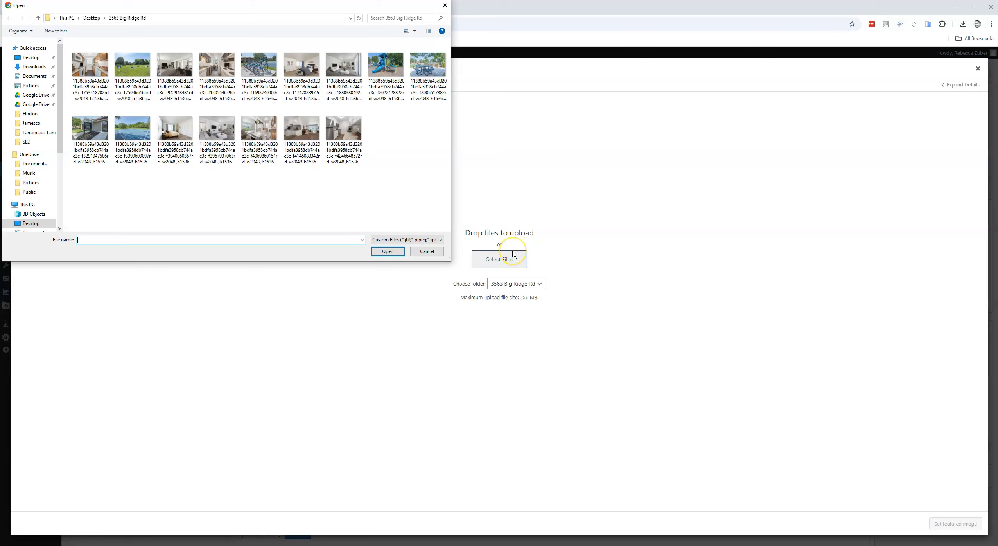
click(429, 251)
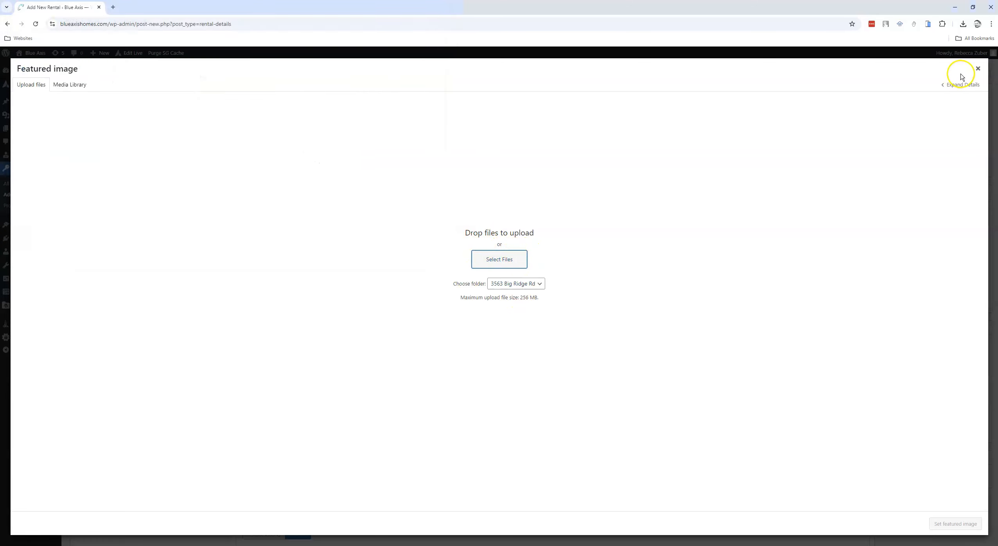
click(61, 86)
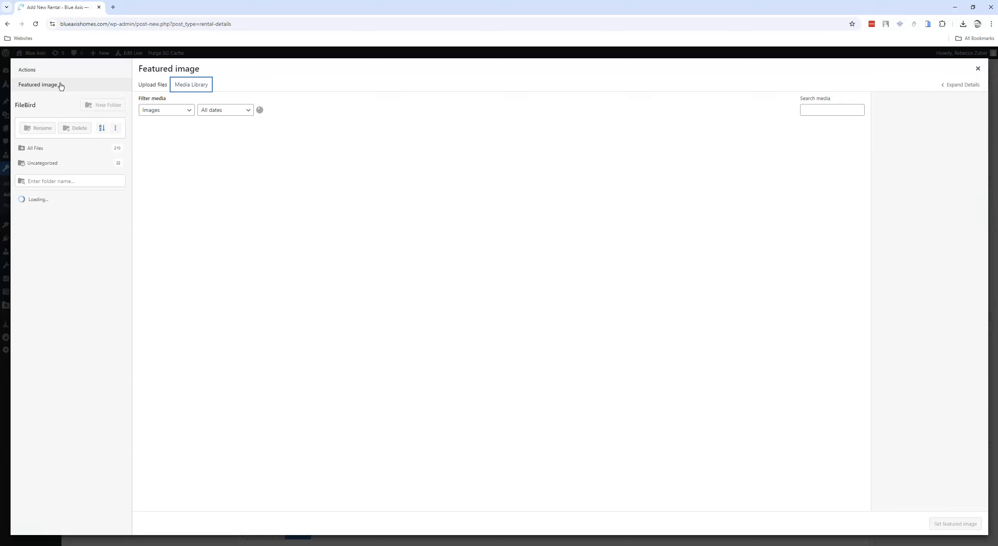
click(250, 230)
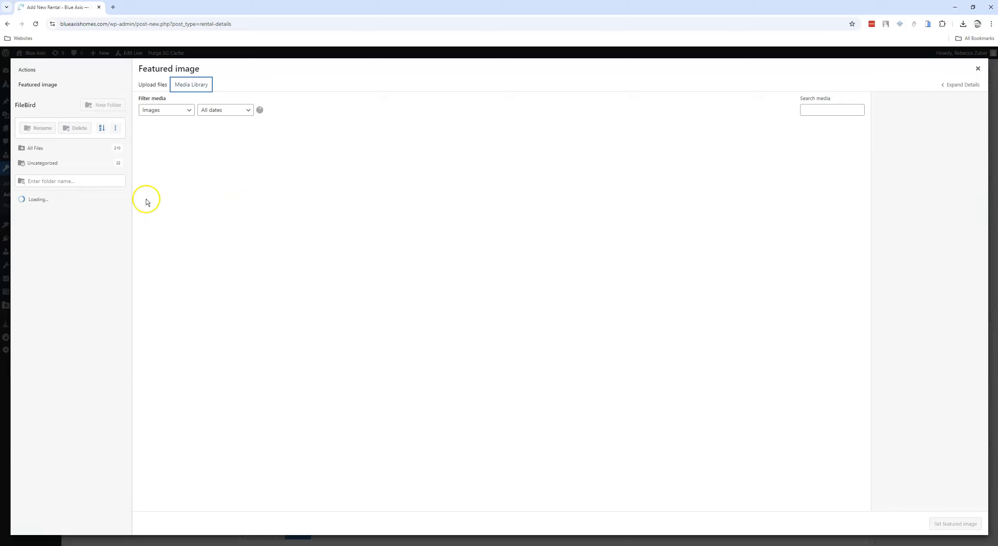
click(40, 151)
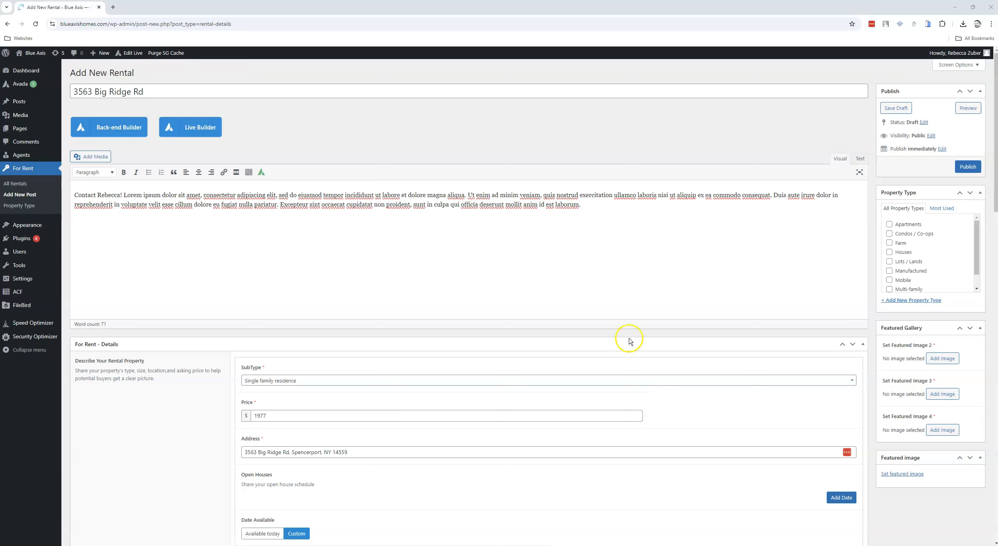
click(912, 475)
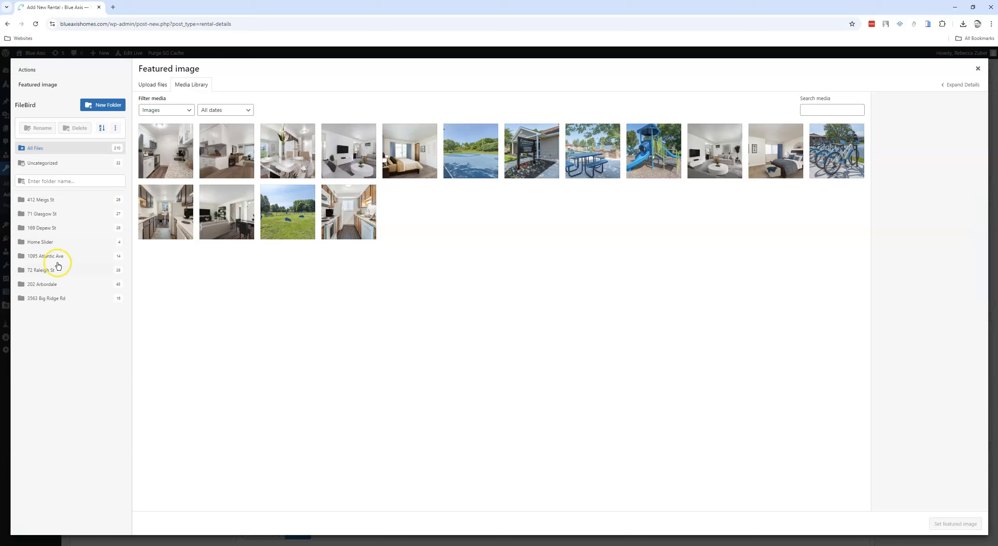
click(37, 299)
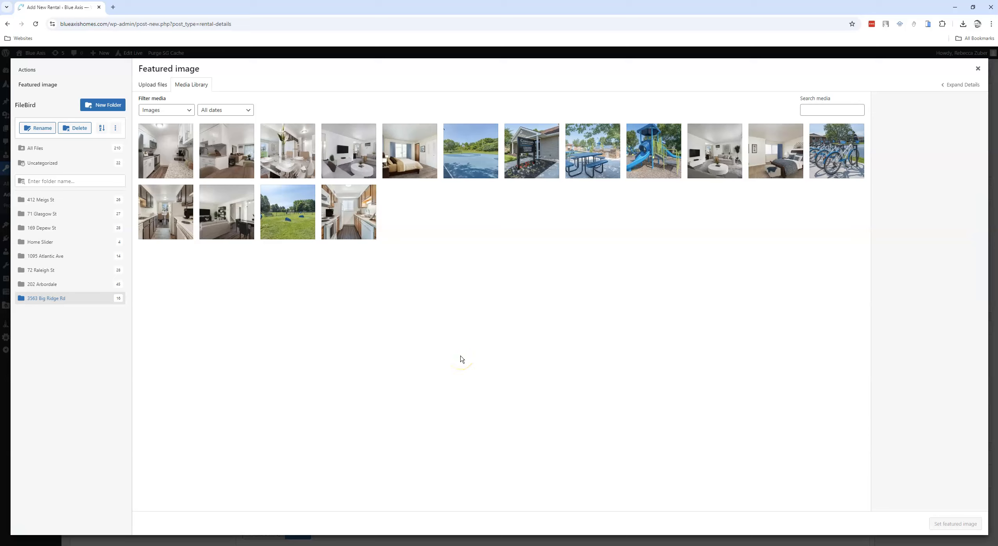
click(168, 224)
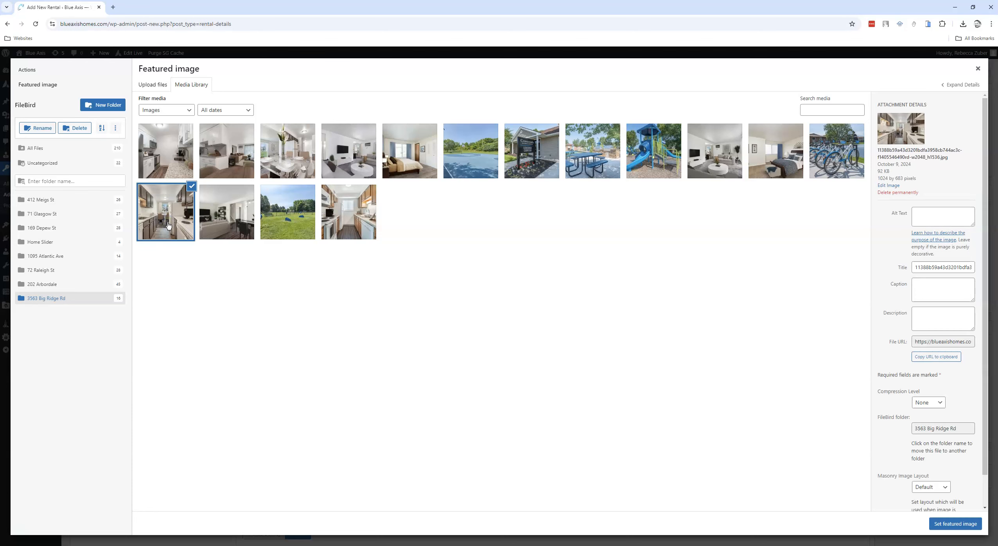
click(950, 523)
scroll(951, 525, down, 5)
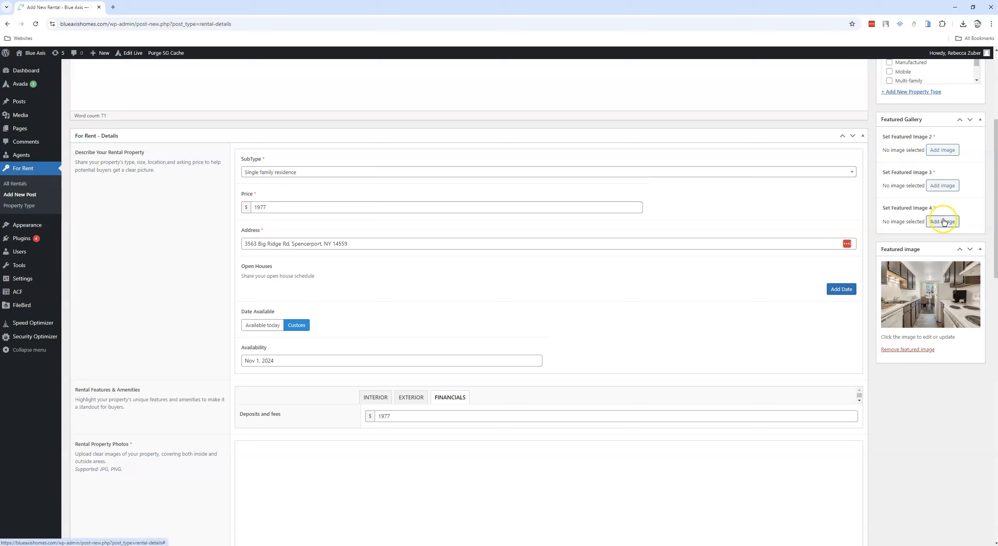
click(941, 151)
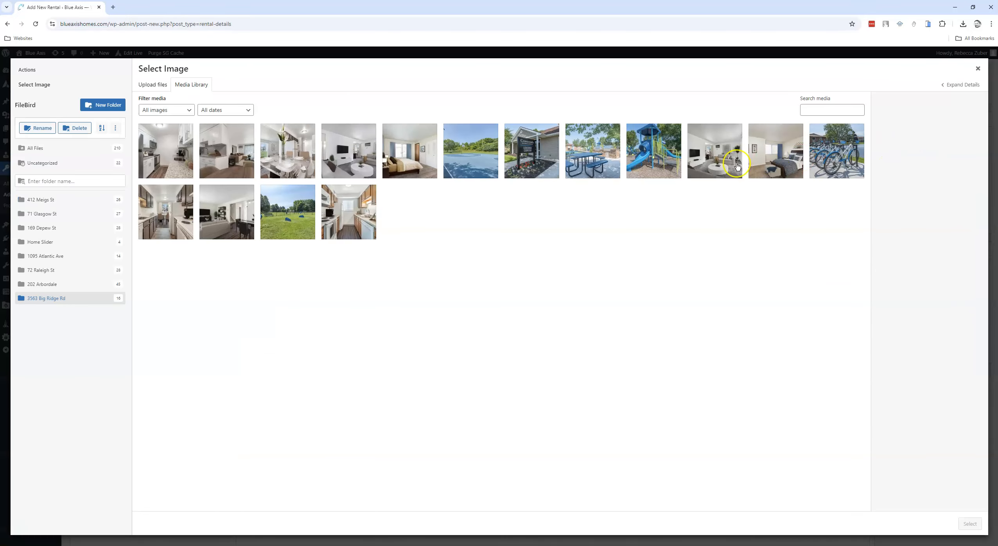
click(459, 150)
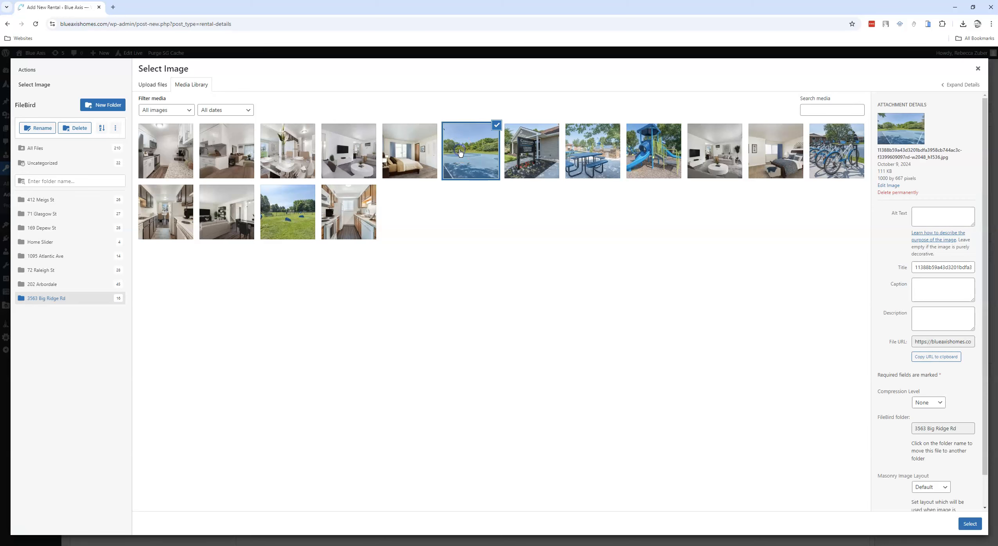
click(970, 525)
Step: Assign the photo of the sign beside the building entrance as Featured Image 3
click(942, 241)
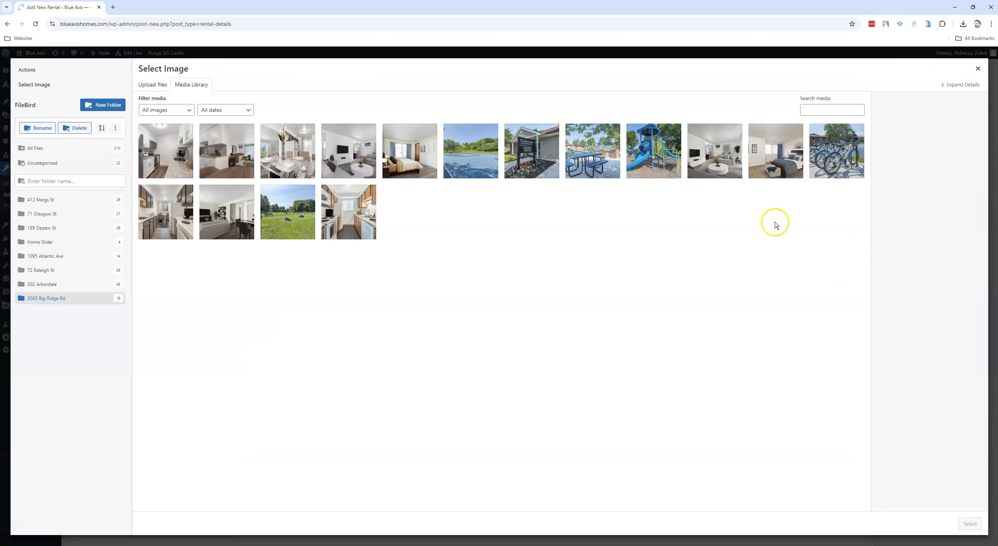
click(524, 159)
click(968, 526)
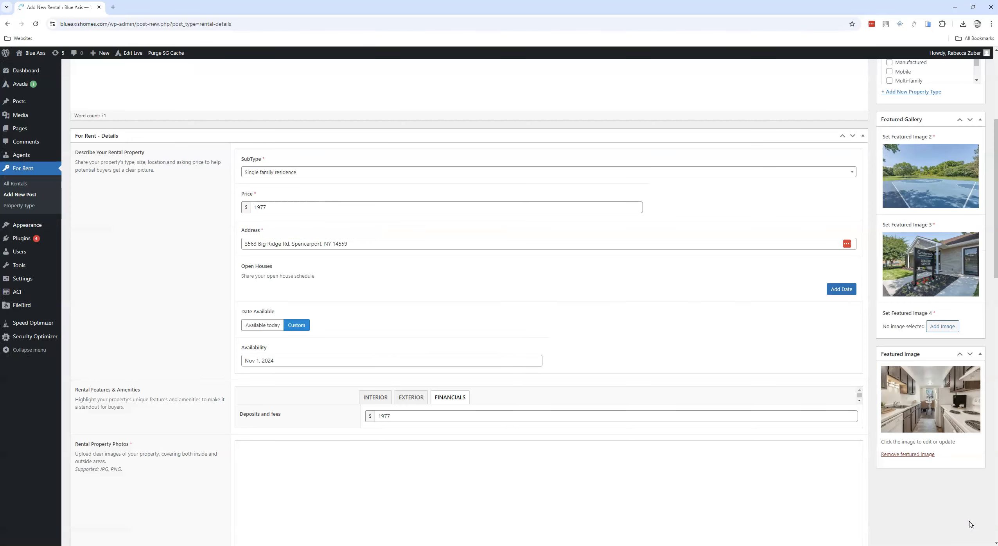
Step: Assign the blue picnic table photo as Featured Image 4
click(943, 326)
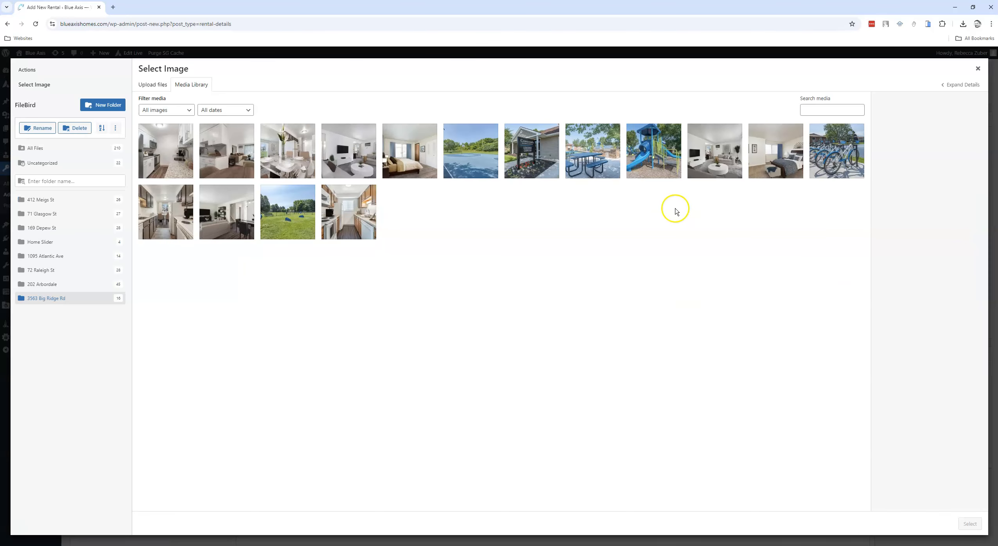
click(597, 159)
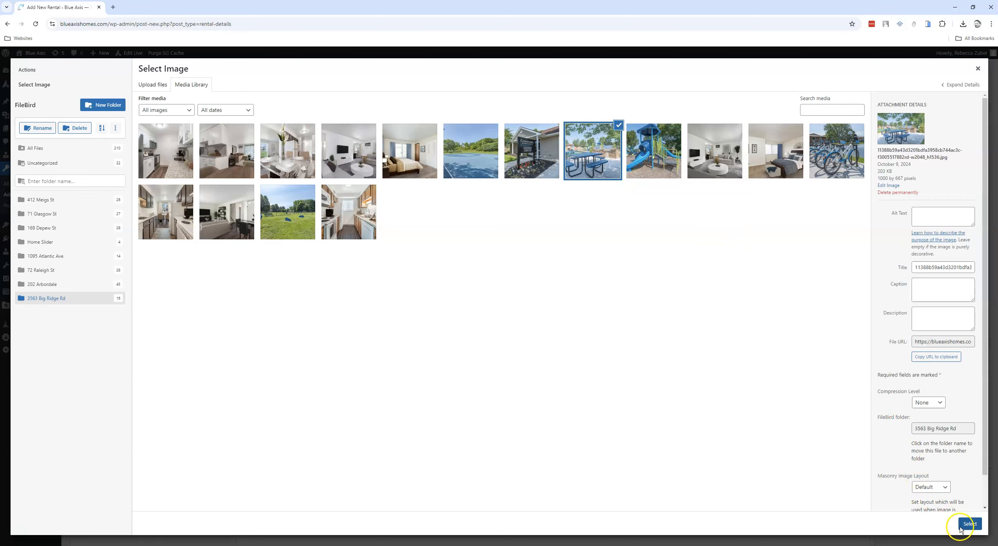
click(975, 524)
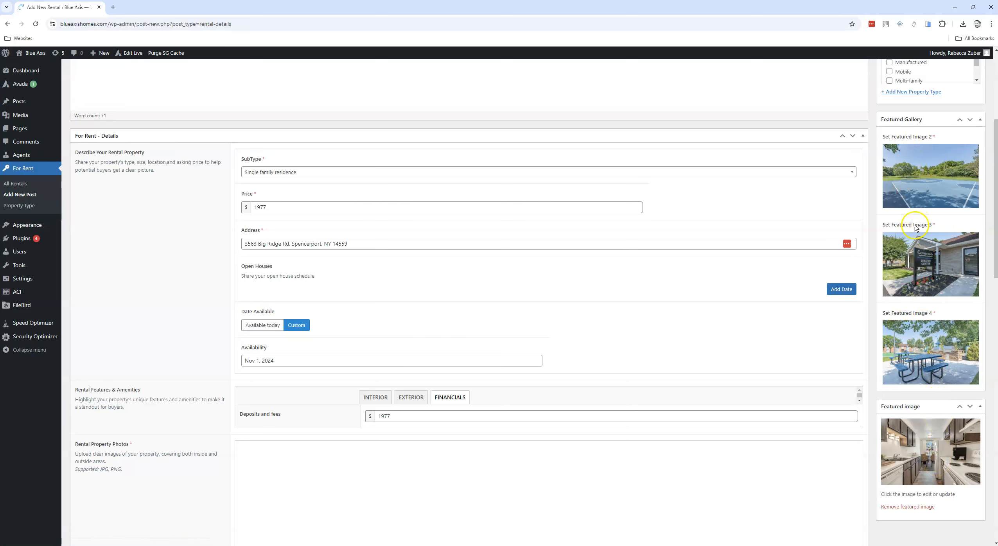
scroll(523, 334, down, 4)
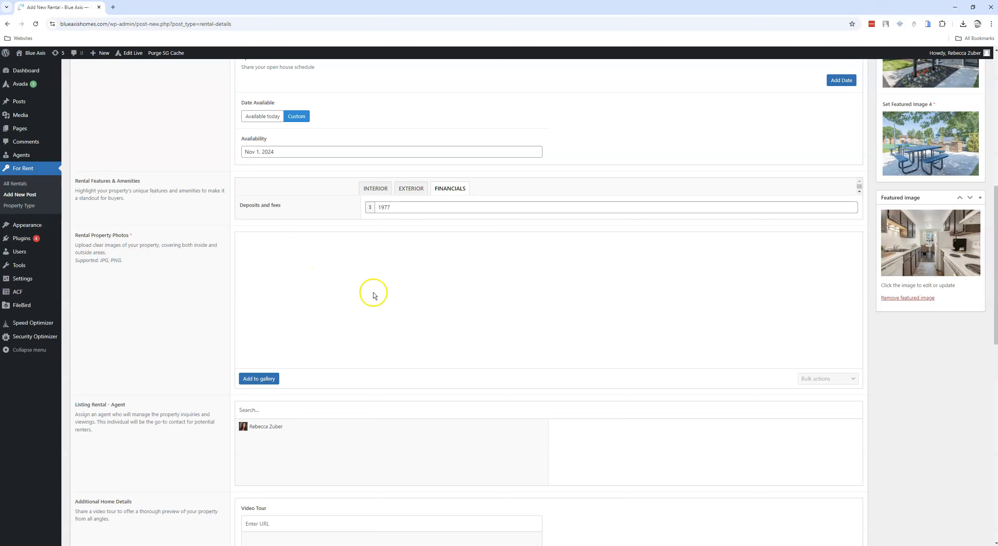
click(258, 379)
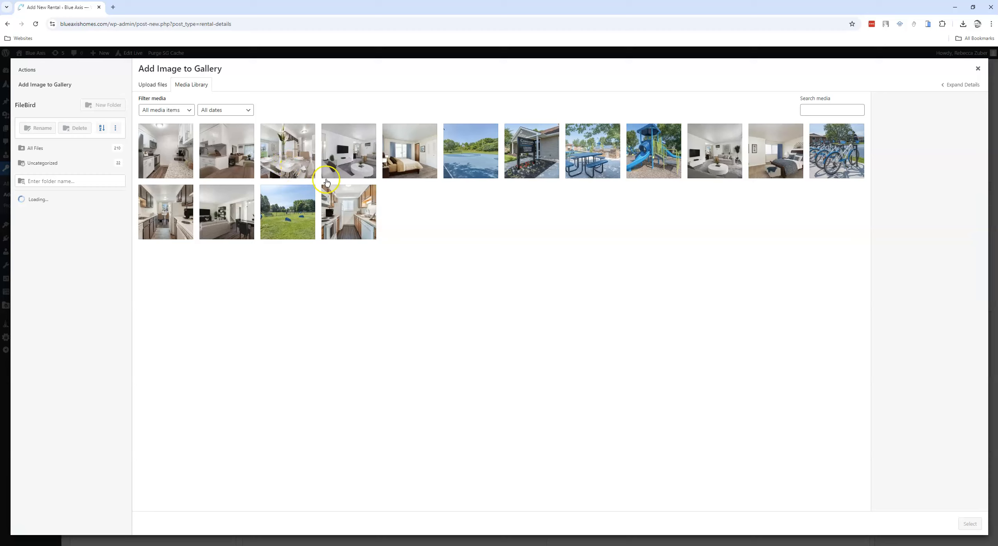
click(231, 158)
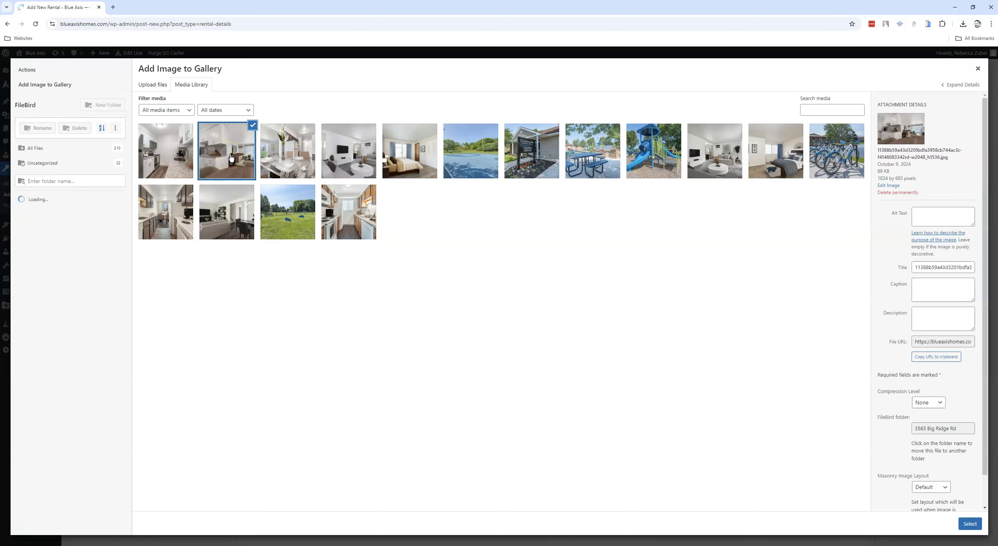
click(284, 154)
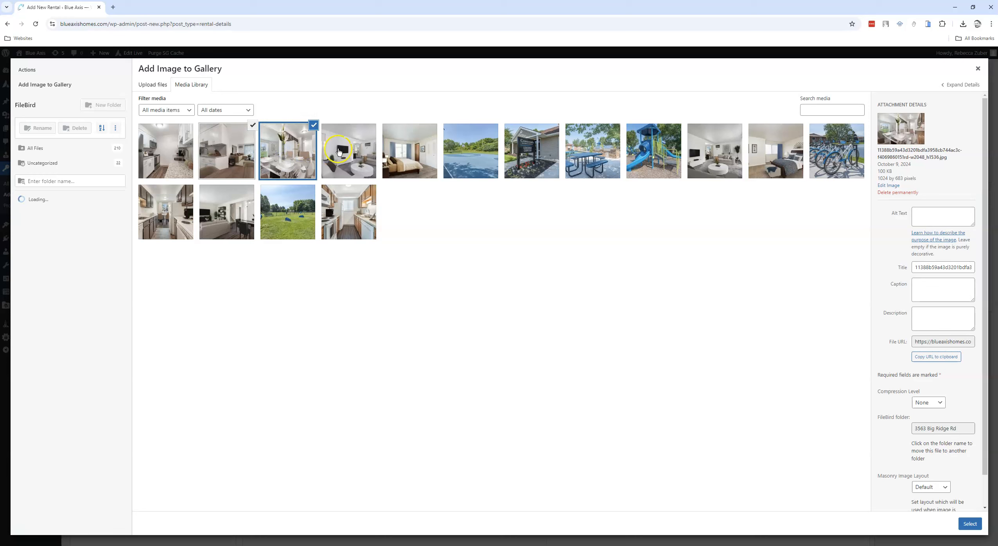
click(353, 149)
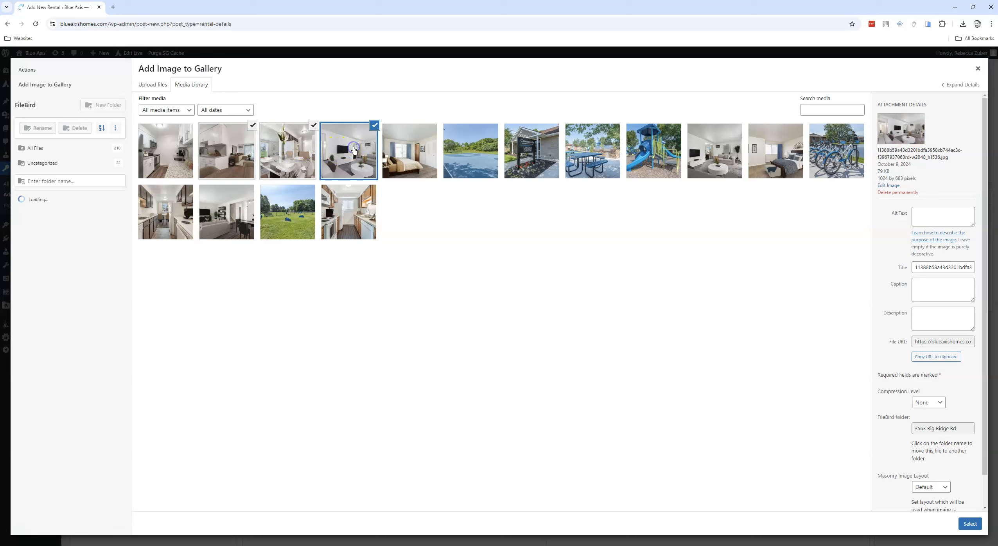
click(412, 148)
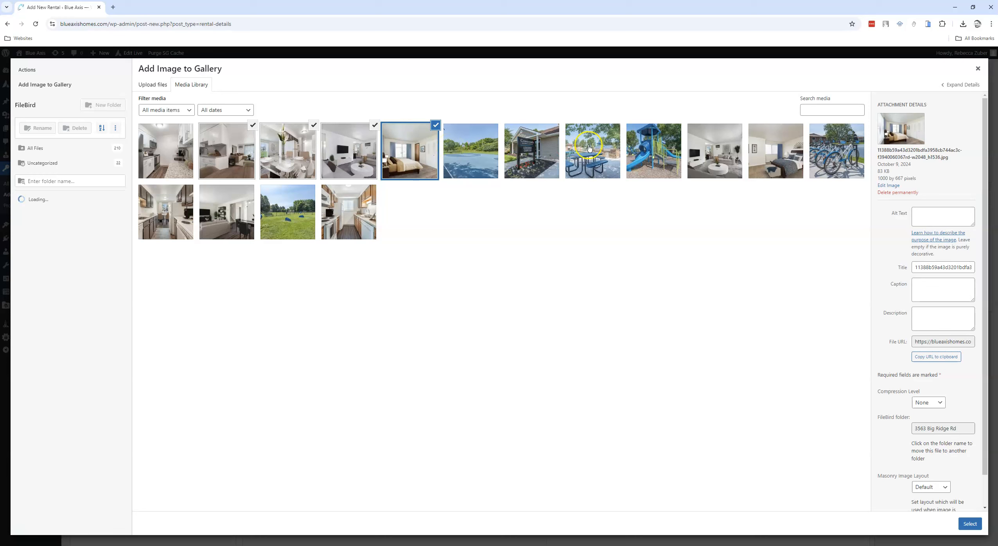
click(647, 149)
click(709, 146)
click(779, 148)
click(827, 145)
click(184, 213)
click(225, 209)
click(291, 211)
click(348, 209)
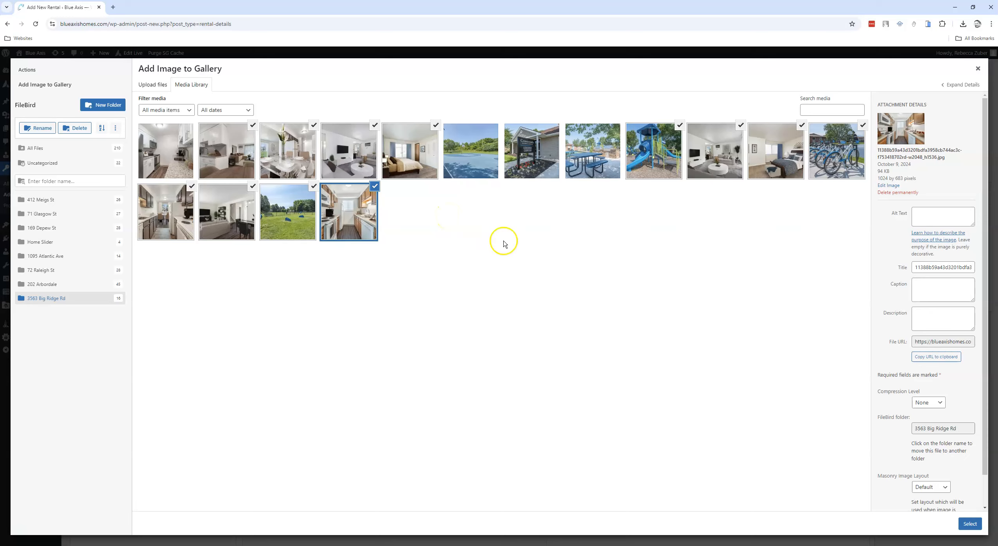
click(979, 527)
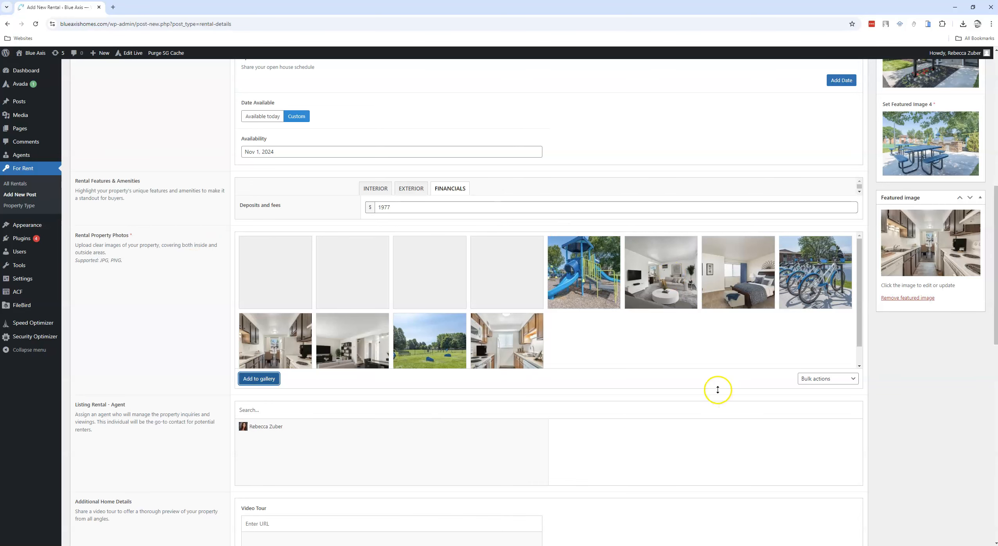
scroll(718, 390, down, 5)
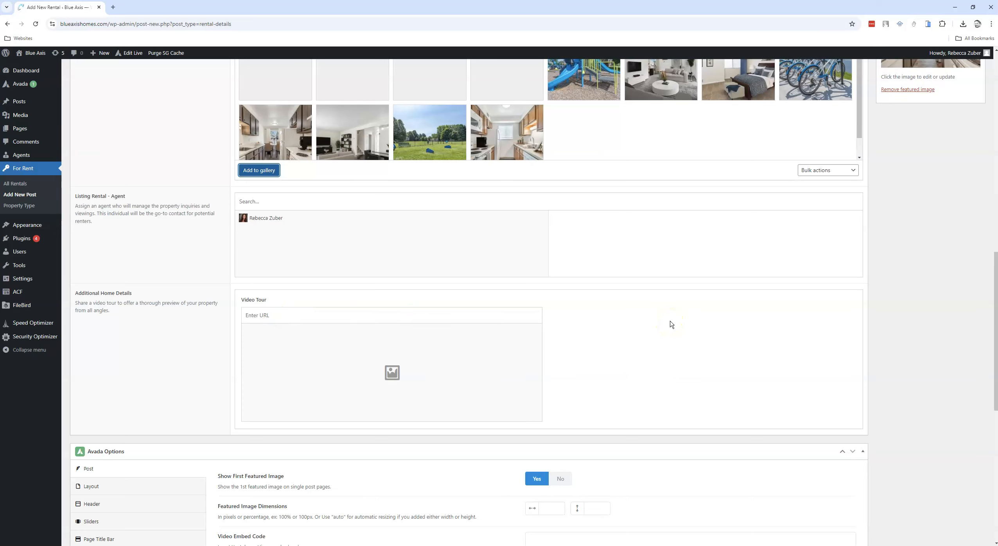
scroll(671, 323, down, 10)
scroll(671, 324, up, 20)
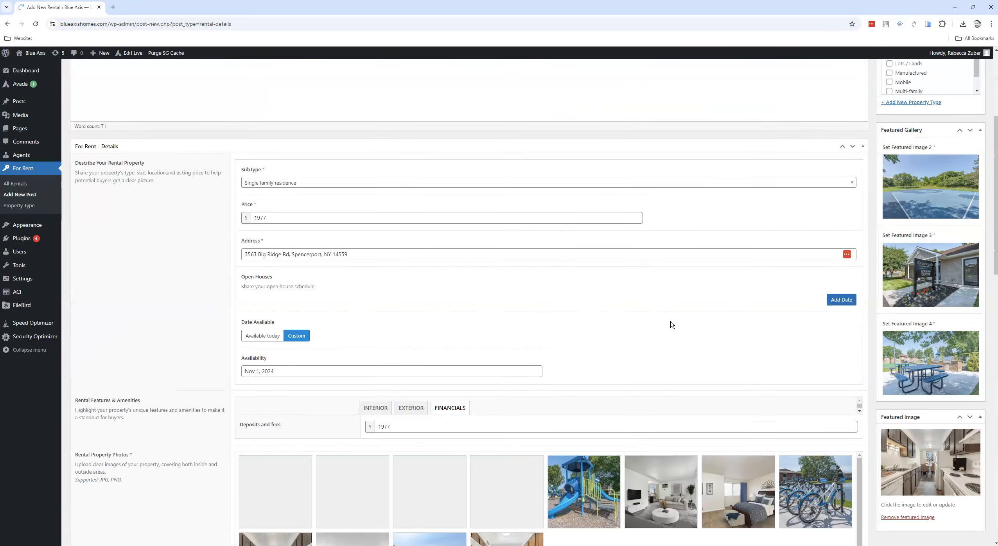
scroll(672, 325, up, 5)
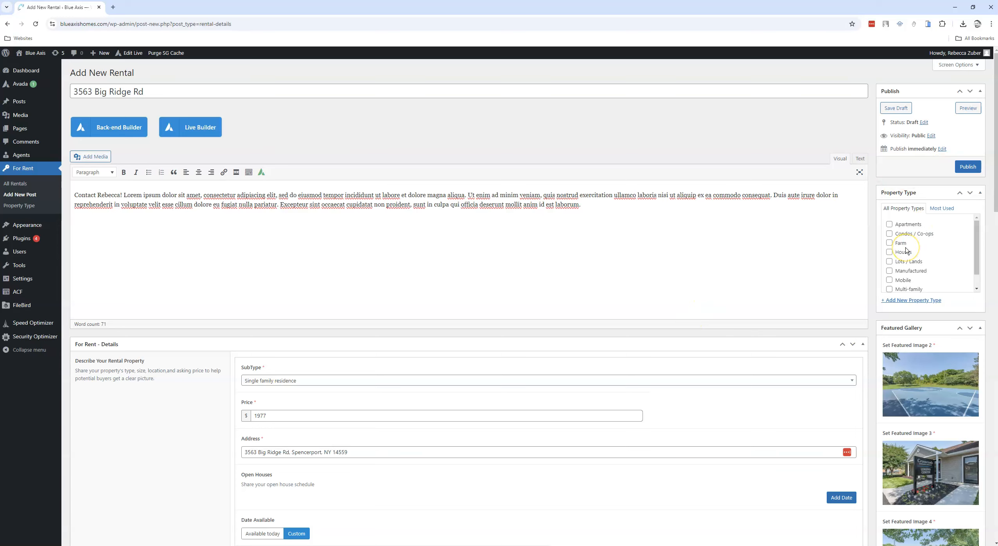
click(890, 224)
click(968, 167)
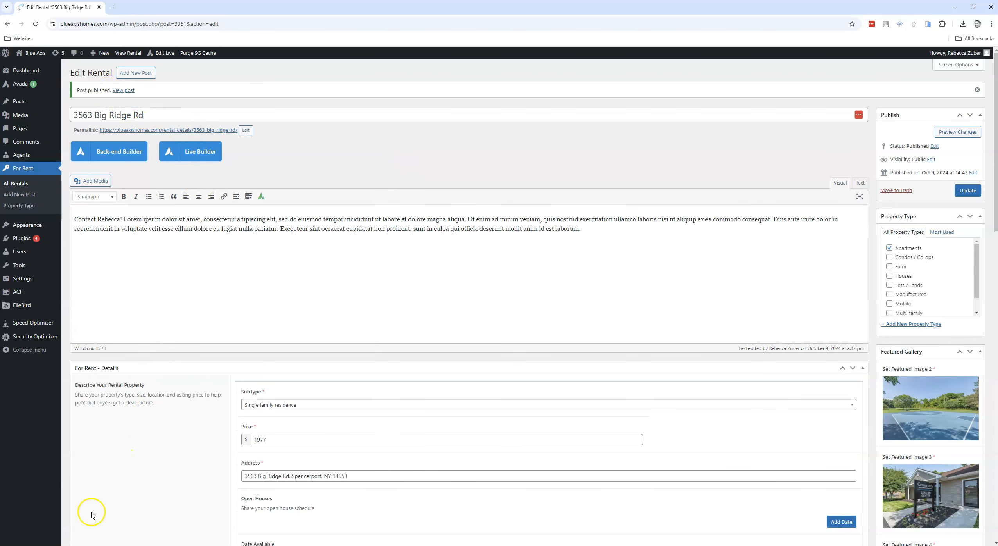
mouse_move(87, 545)
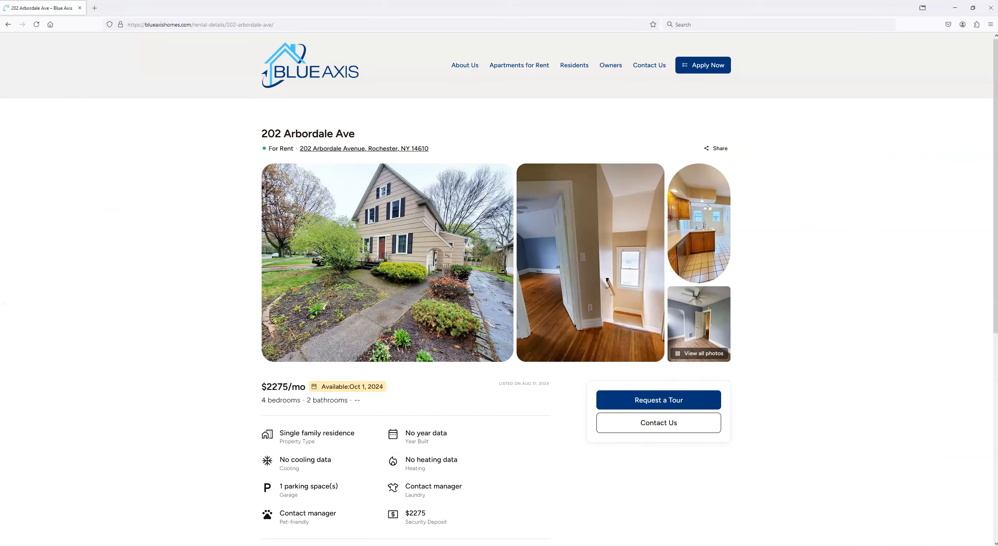
click(324, 74)
scroll(750, 255, down, 10)
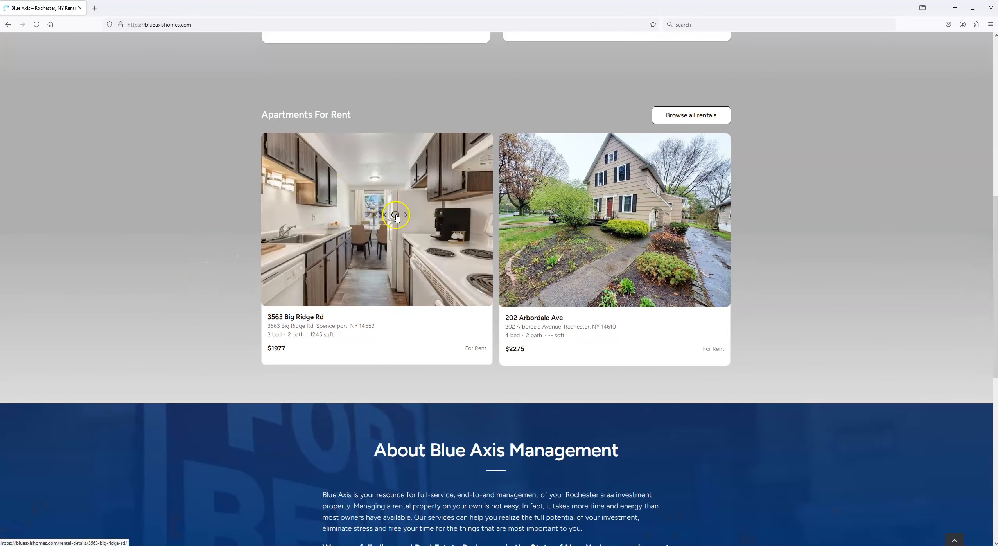
click(388, 224)
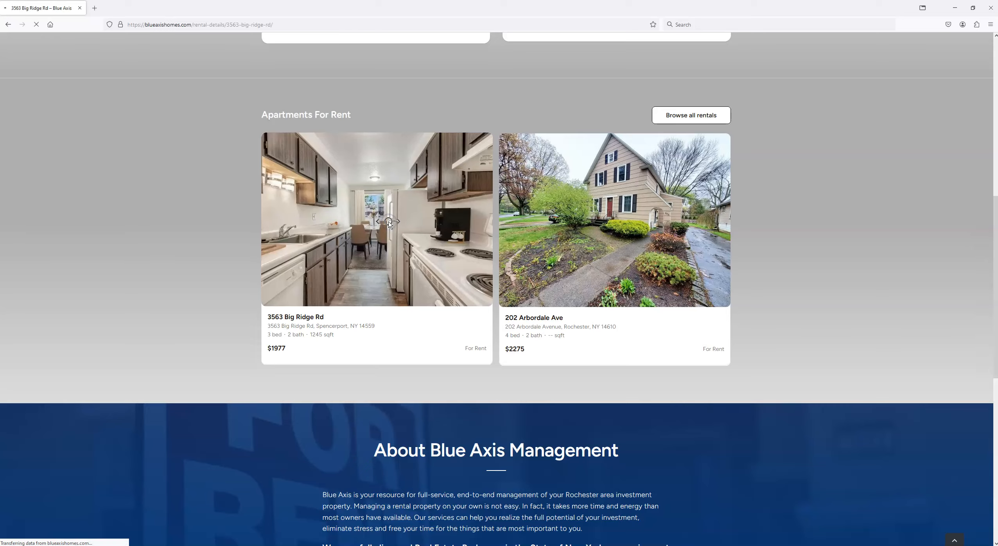
click(374, 230)
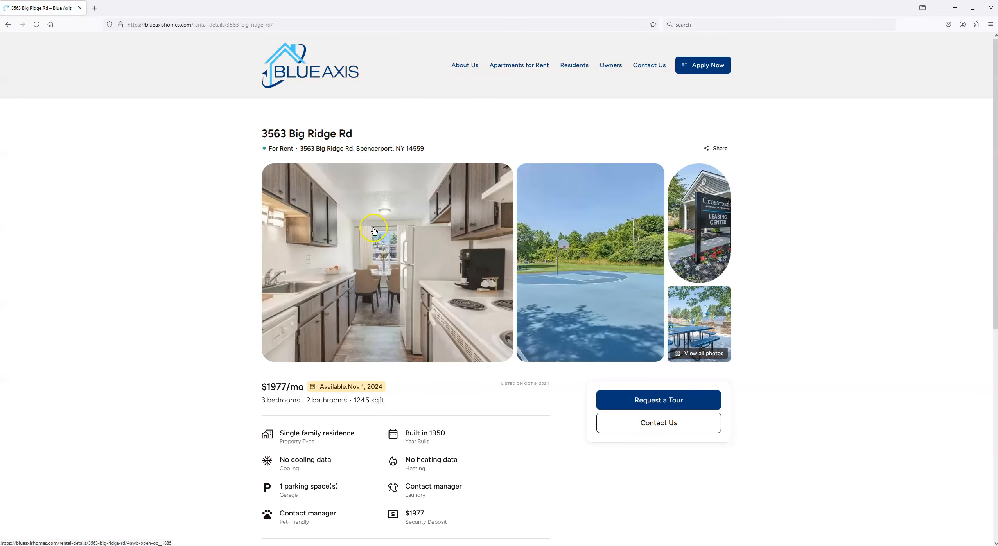
Step: Look through all photos in the listing's gallery and return to the listing page
click(695, 359)
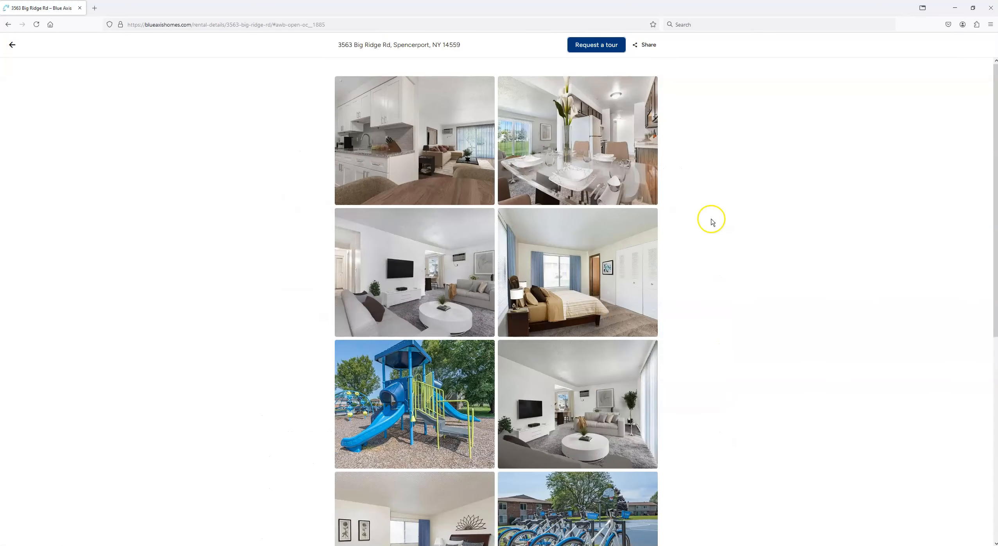
scroll(657, 368, down, 5)
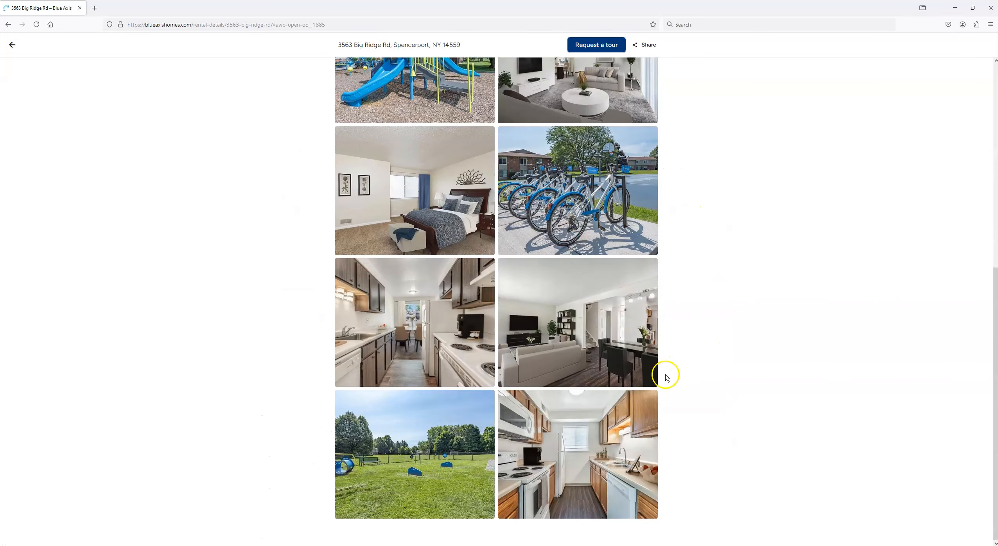
scroll(664, 379, up, 5)
click(12, 45)
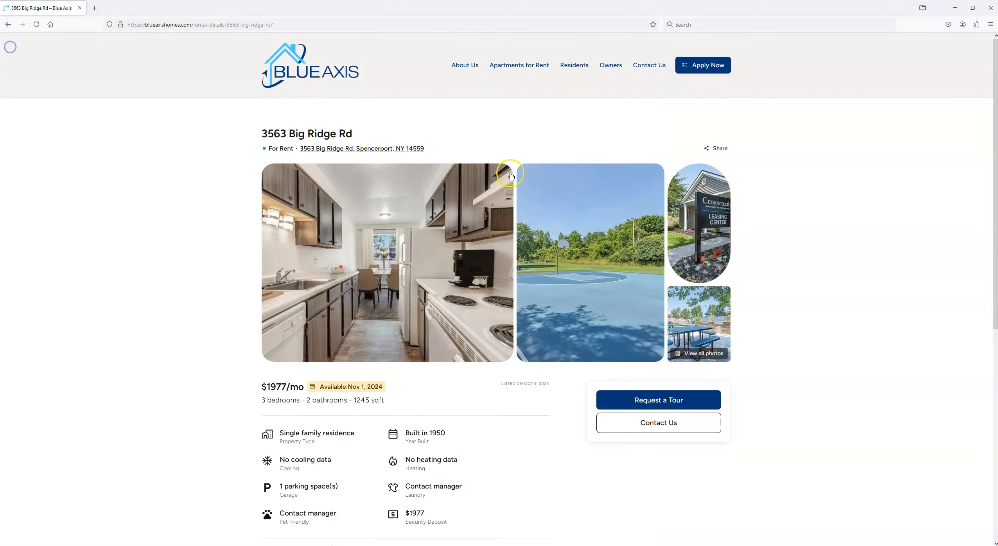
Step: Review the published listing's property details and description text
scroll(616, 325, down, 5)
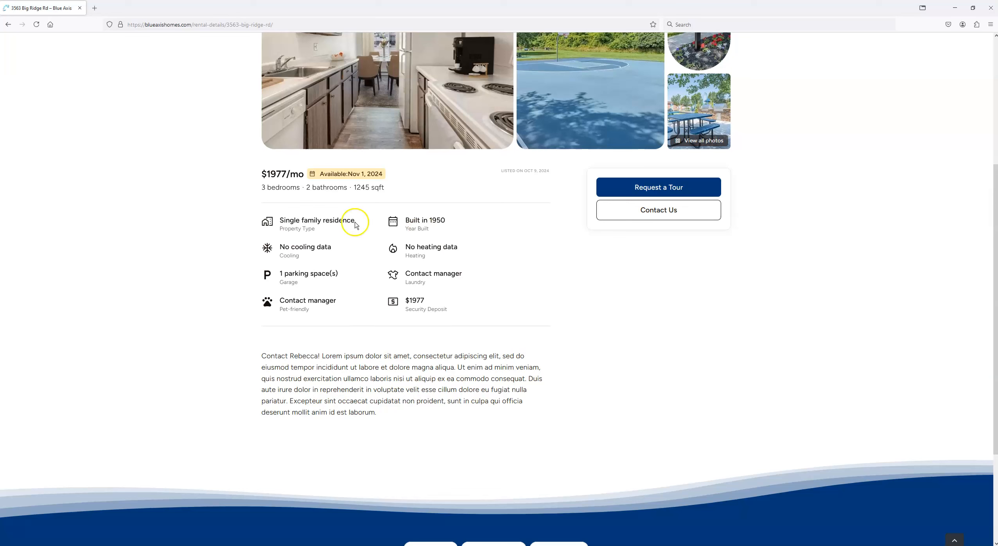
drag(262, 354, 471, 412)
click(477, 411)
scroll(751, 232, up, 5)
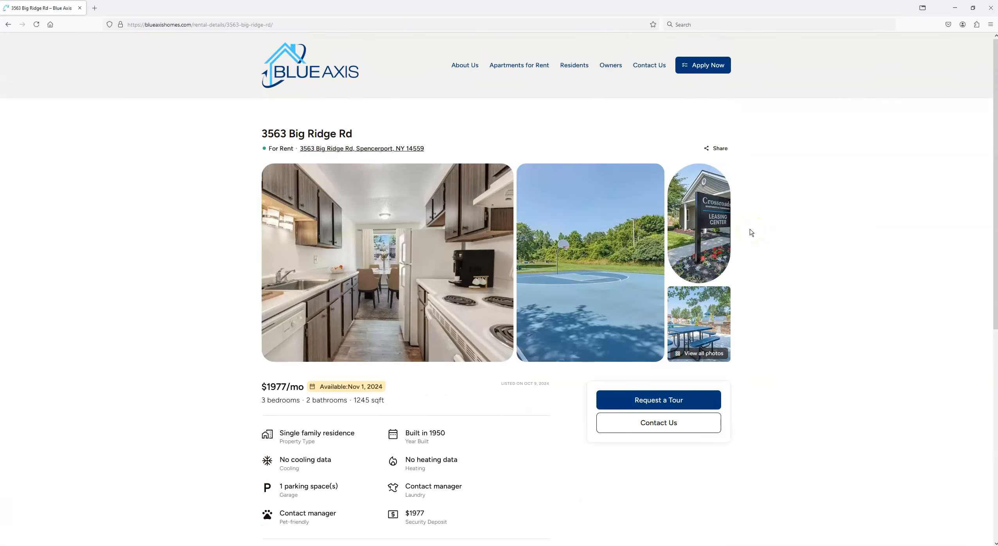
Step: Check the listing's Request a Tour form, close it, and return to the homepage's Apartments For Rent section
click(658, 401)
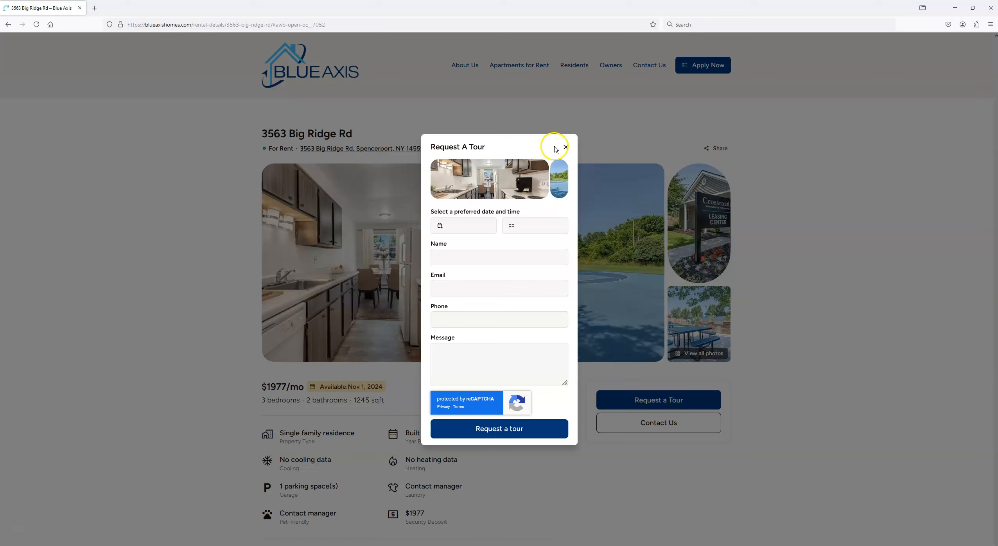
click(566, 147)
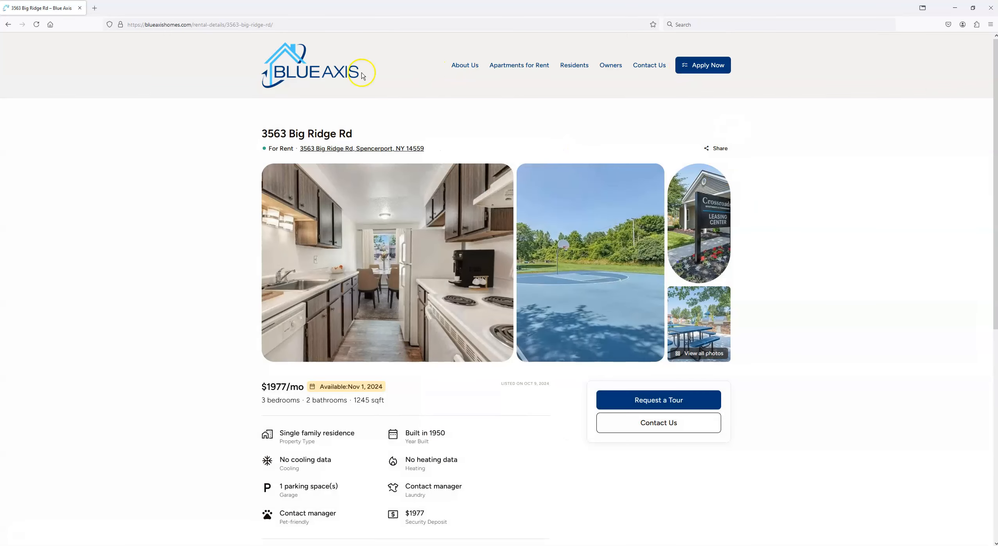
click(318, 73)
scroll(642, 189, down, 10)
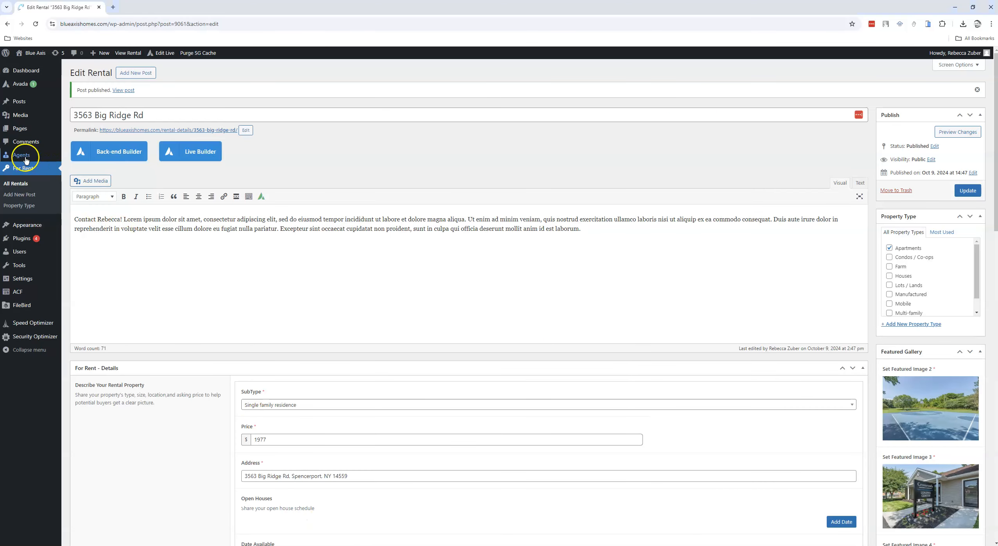
click(18, 172)
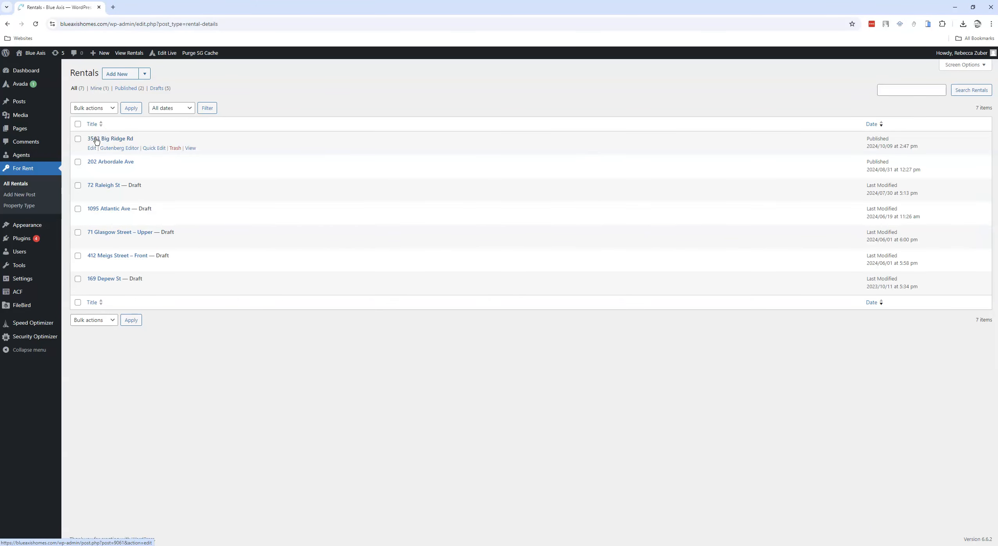
click(149, 151)
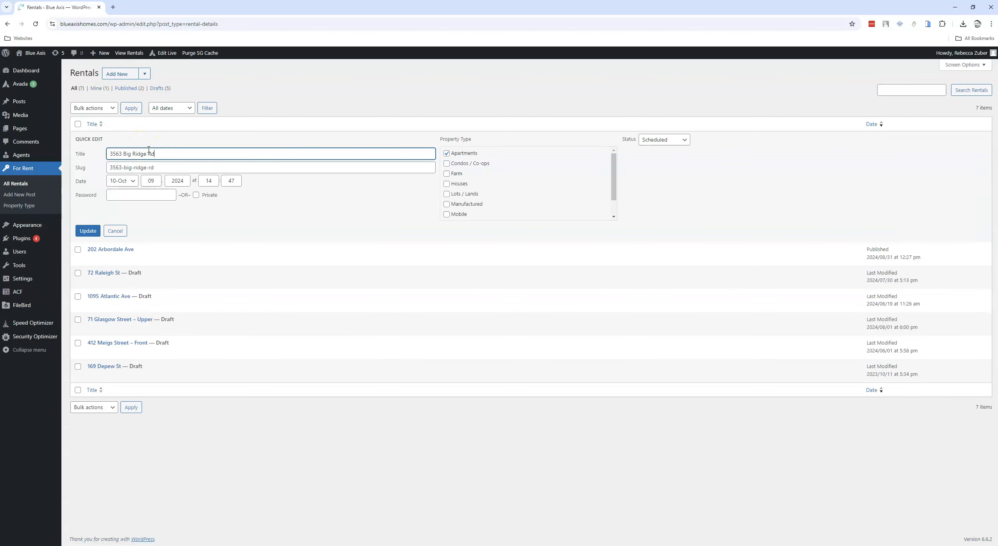
click(684, 140)
click(649, 173)
click(88, 231)
click(93, 240)
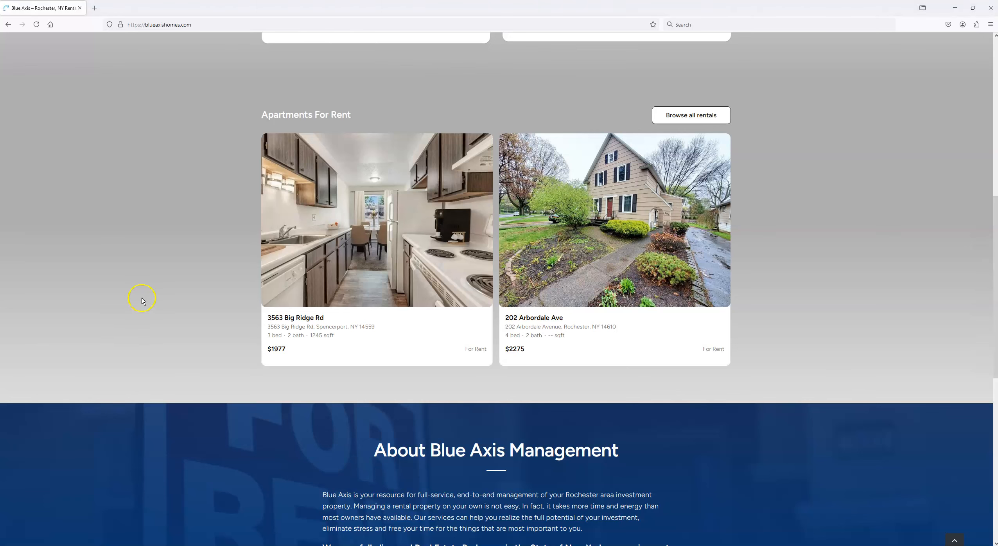
Step: Reload the public homepage in Firefox to check which rentals are listed under Apartments For Rent
click(36, 24)
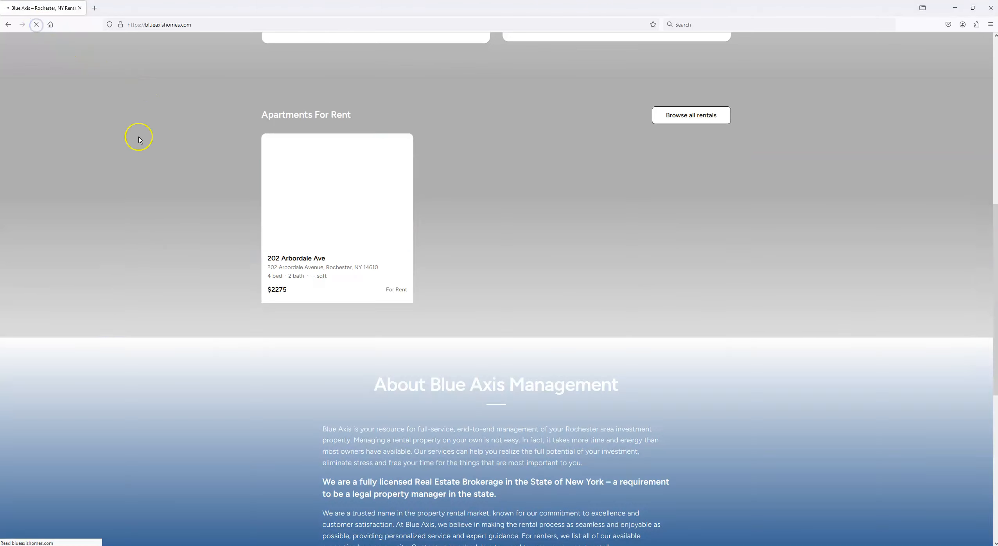
scroll(737, 258, up, 8)
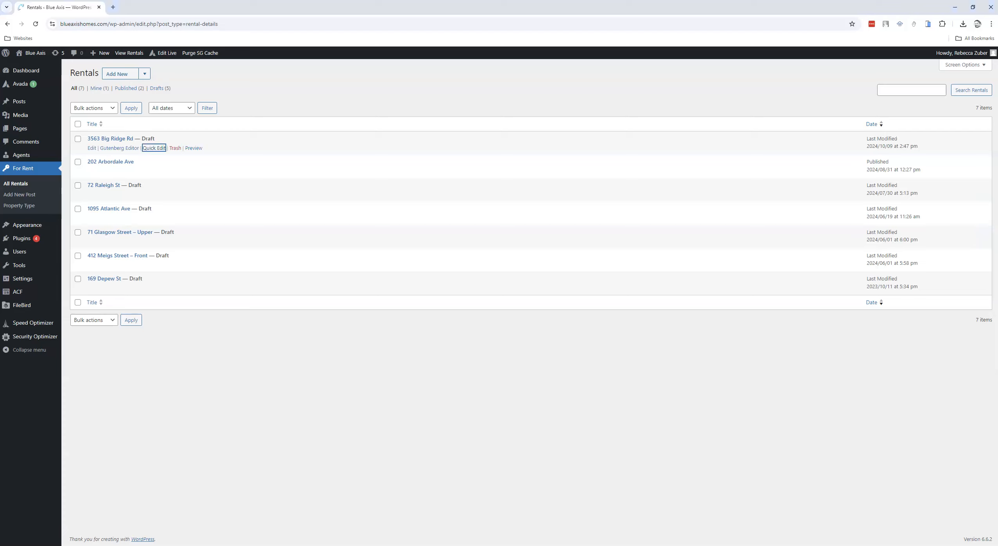
click(78, 139)
click(93, 108)
click(90, 142)
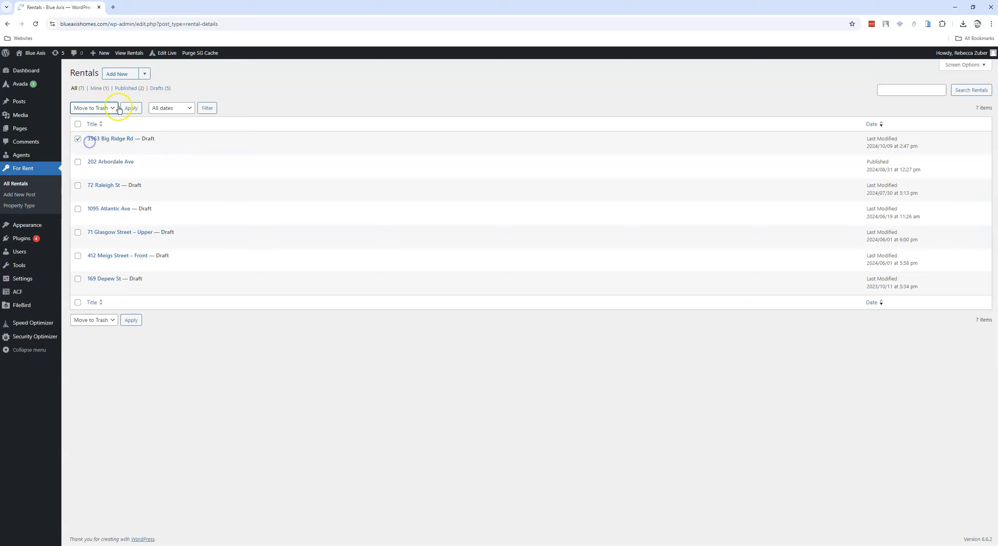
click(128, 108)
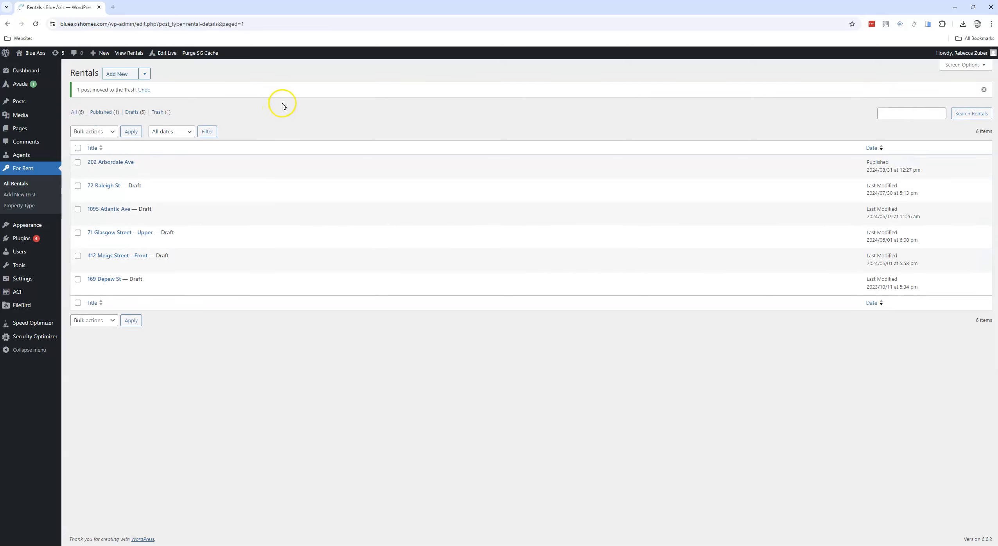
click(157, 113)
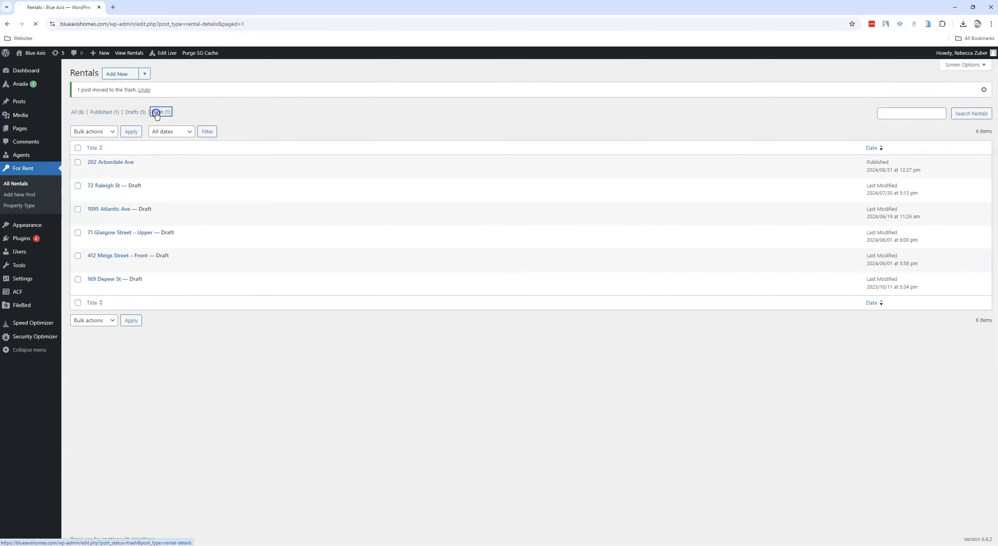